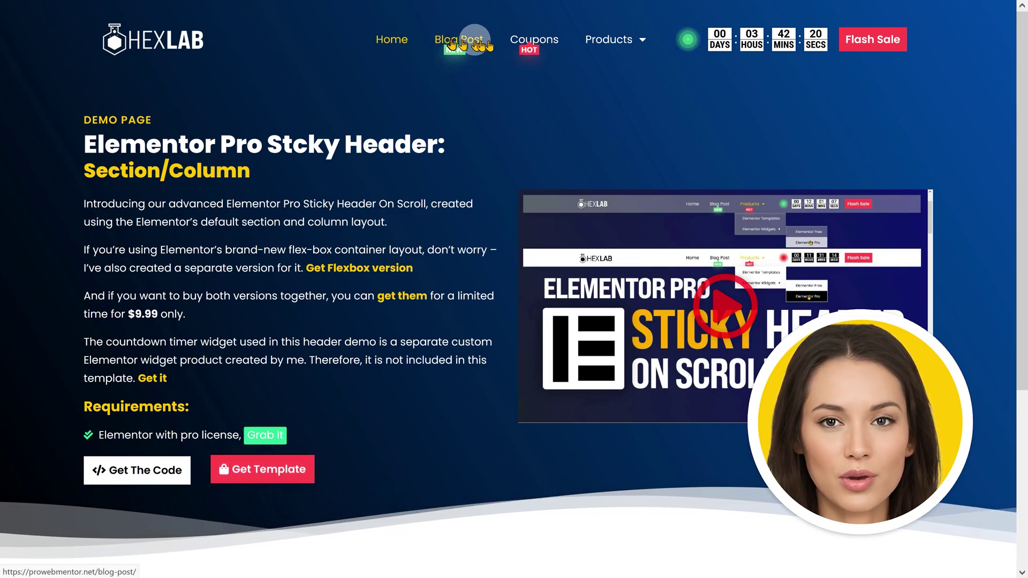
- Check the Products and Elementor Widgets menus, then scroll down and up to show the header sticking
{"action": "mouse_move", "coordinate": [601, 38]}
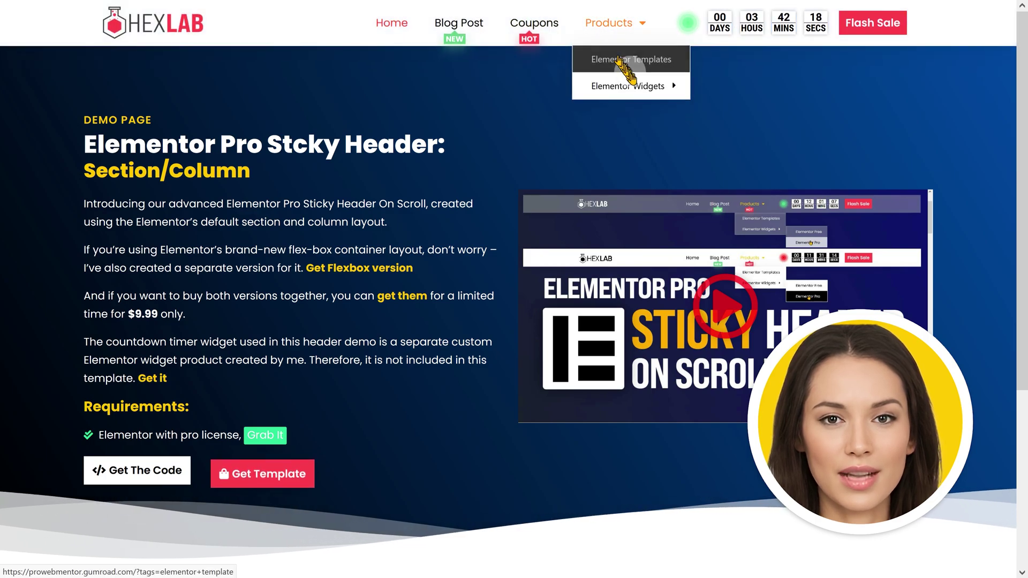
{"action": "mouse_move", "coordinate": [668, 92]}
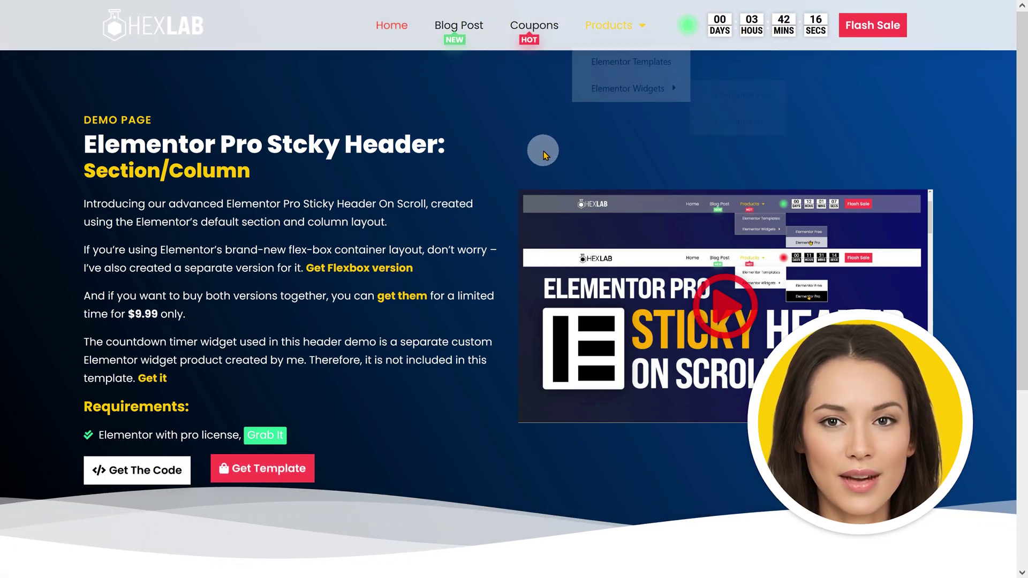
{"action": "scroll", "coordinate": [543, 154], "scroll_direction": "down", "scroll_amount": 5}
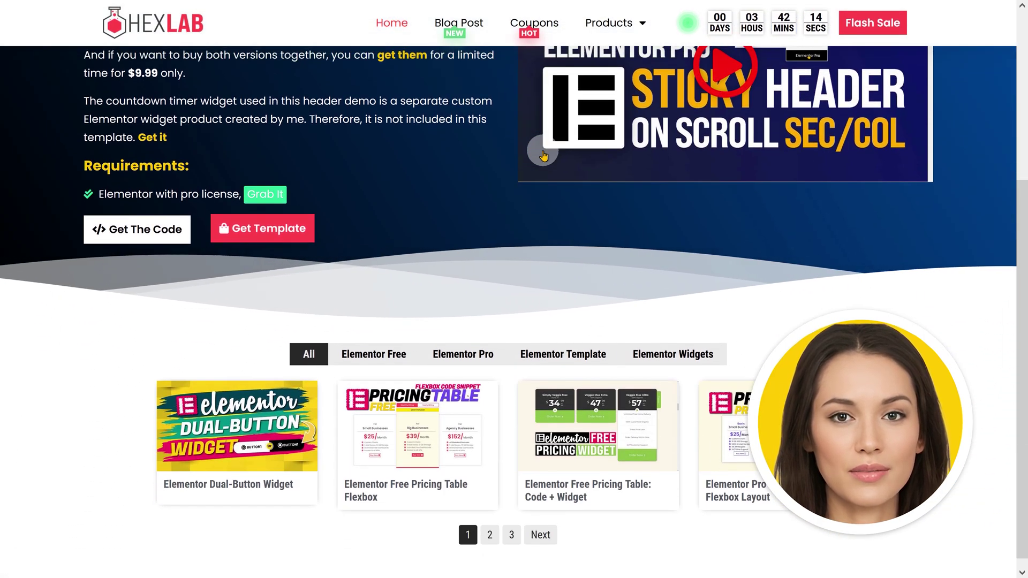
{"action": "scroll", "coordinate": [544, 154], "scroll_direction": "up", "scroll_amount": 5}
{"action": "scroll", "coordinate": [544, 155], "scroll_direction": "down", "scroll_amount": 5}
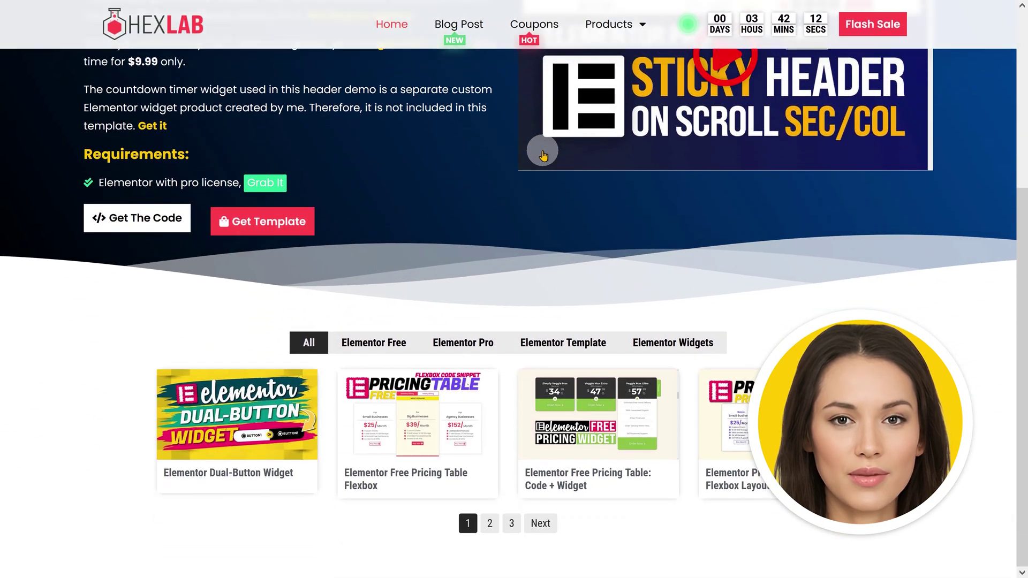
{"action": "scroll", "coordinate": [543, 155], "scroll_direction": "up", "scroll_amount": 3}
{"action": "scroll", "coordinate": [544, 155], "scroll_direction": "up", "scroll_amount": 1}
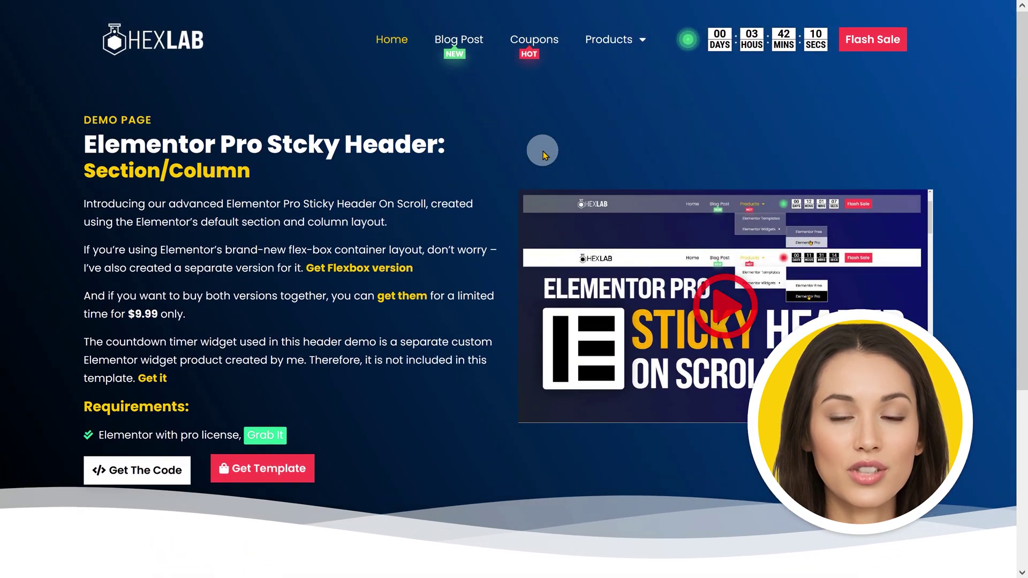
{"action": "scroll", "coordinate": [544, 155], "scroll_direction": "down", "scroll_amount": 4}
{"action": "scroll", "coordinate": [542, 156], "scroll_direction": "up", "scroll_amount": 4}
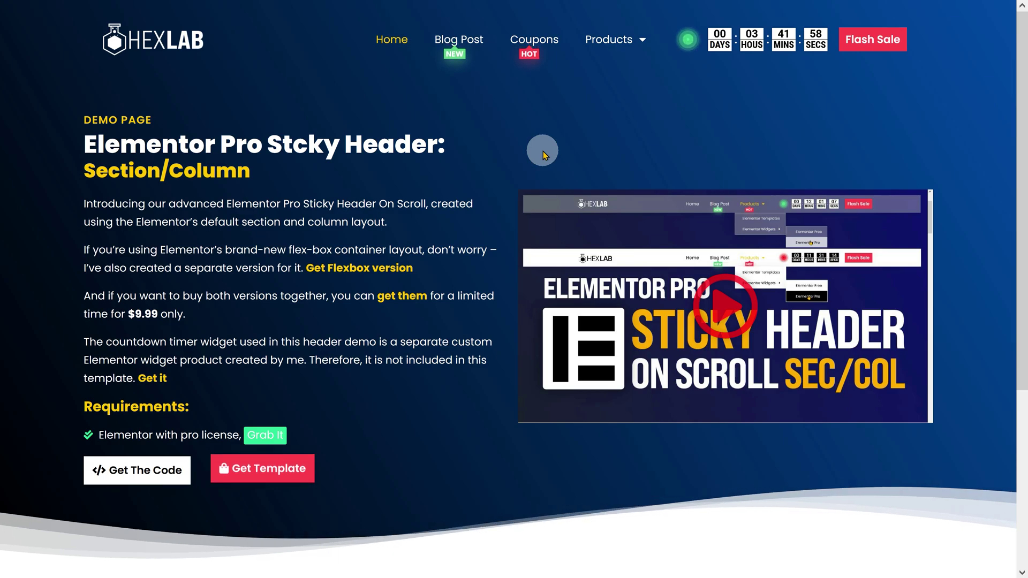
- Scroll again to test the sticky header, ending on the Flexbox Version demo page
{"action": "scroll", "coordinate": [545, 156], "scroll_direction": "down", "scroll_amount": 5}
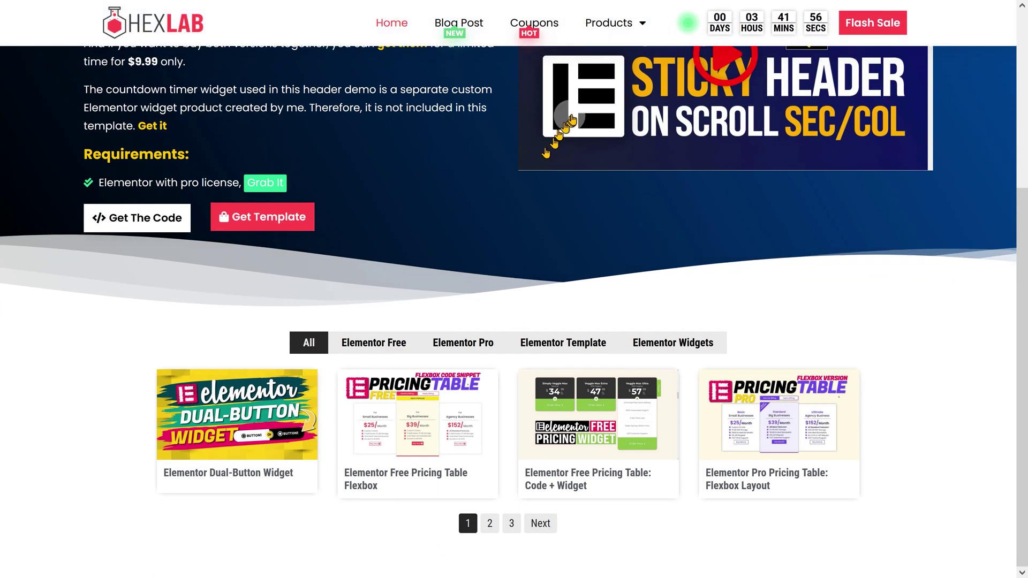
{"action": "scroll", "coordinate": [543, 151], "scroll_direction": "up", "scroll_amount": 5}
{"action": "mouse_move", "coordinate": [569, 46]}
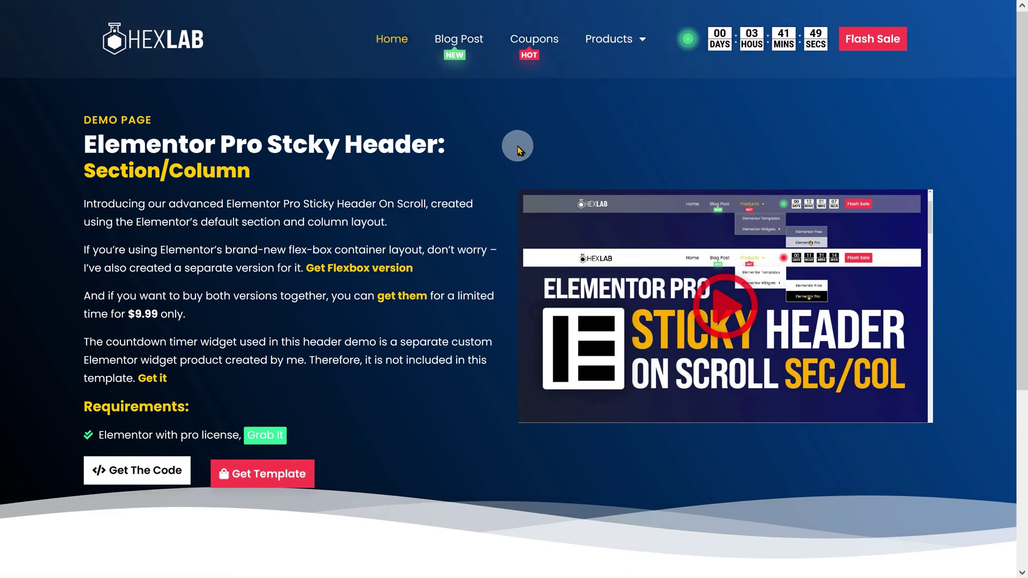
{"action": "scroll", "coordinate": [517, 149], "scroll_direction": "down", "scroll_amount": 5}
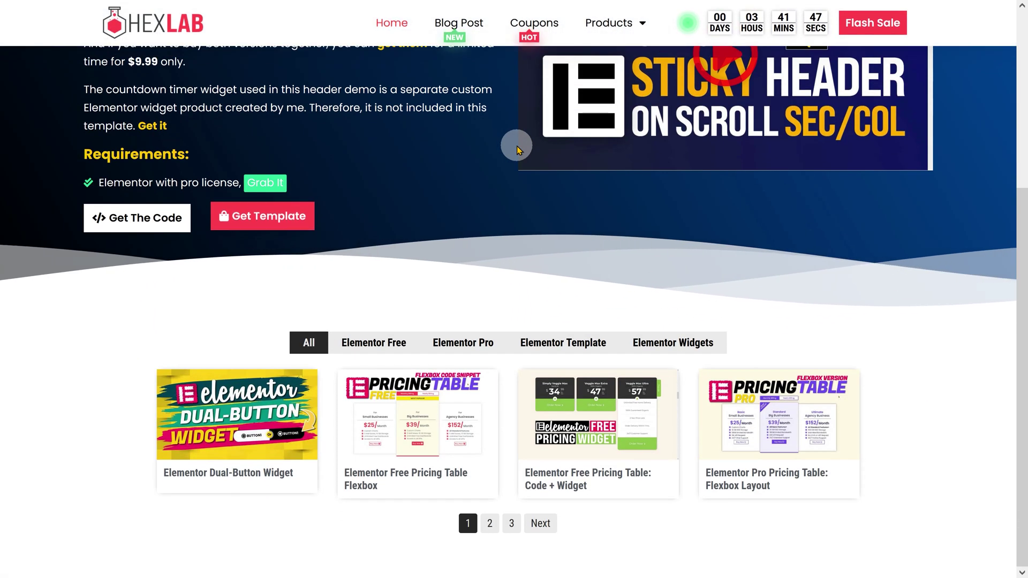
{"action": "scroll", "coordinate": [516, 149], "scroll_direction": "up", "scroll_amount": 5}
{"action": "scroll", "coordinate": [517, 148], "scroll_direction": "down", "scroll_amount": 5}
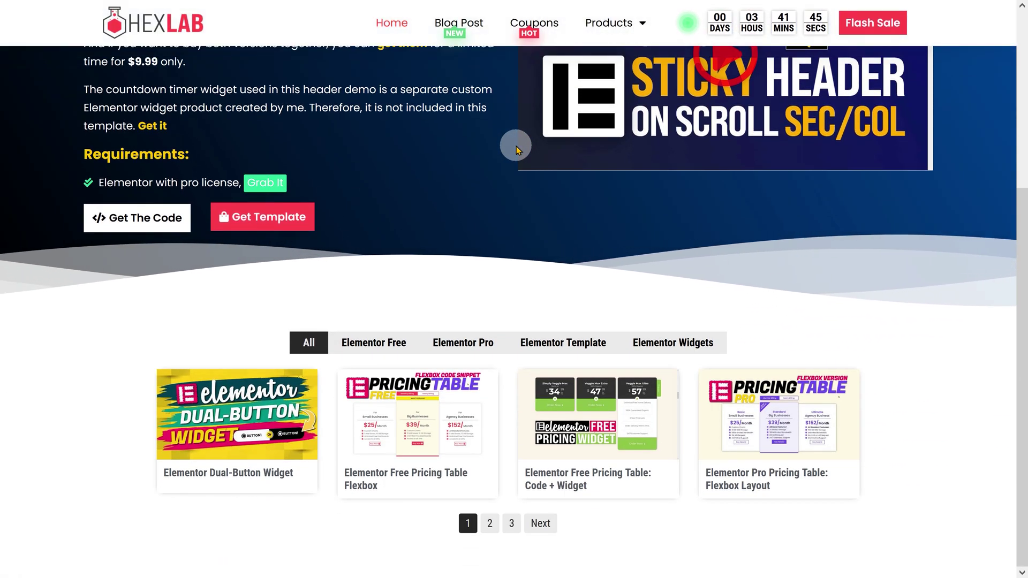
{"action": "scroll", "coordinate": [517, 149], "scroll_direction": "up", "scroll_amount": 5}
{"action": "scroll", "coordinate": [517, 149], "scroll_direction": "down", "scroll_amount": 5}
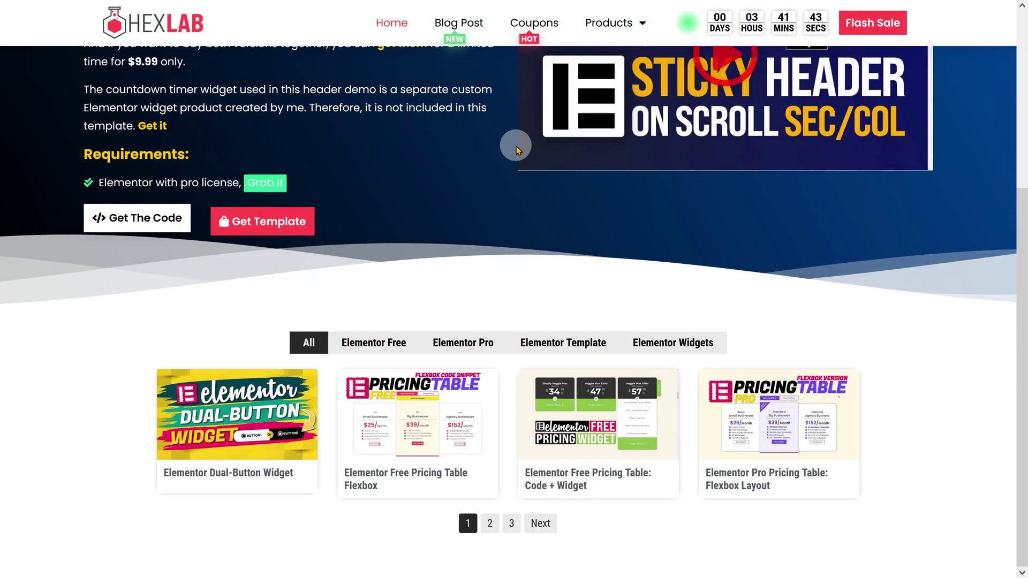
{"action": "scroll", "coordinate": [511, 145], "scroll_direction": "up", "scroll_amount": 5}
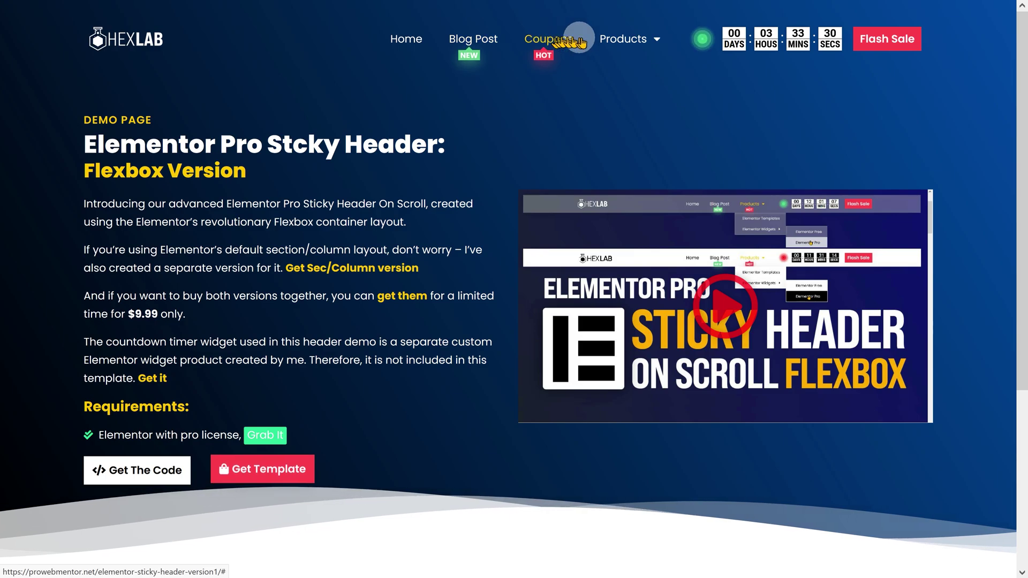
{"action": "mouse_move", "coordinate": [621, 39]}
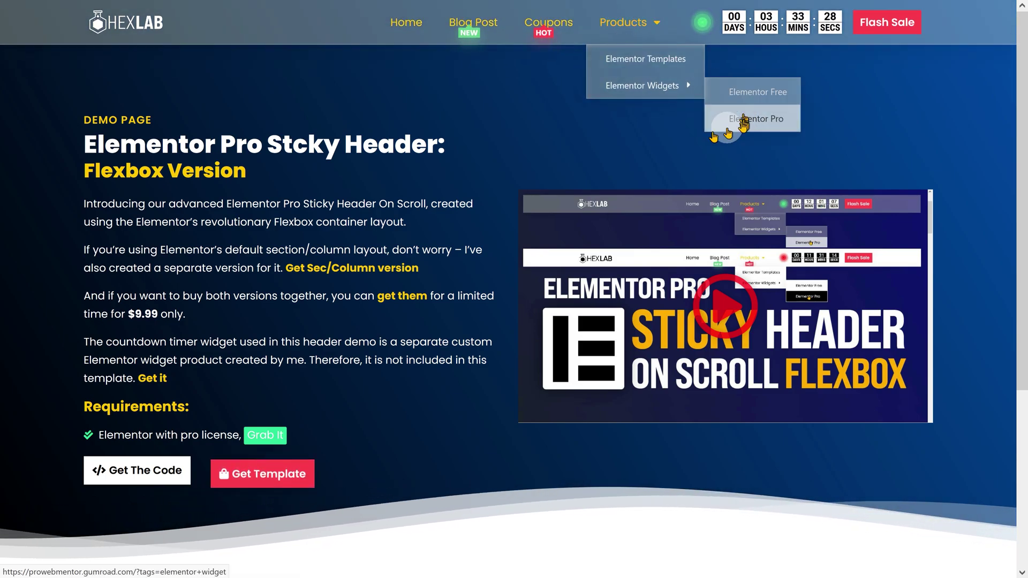
{"action": "scroll", "coordinate": [555, 151], "scroll_direction": "down", "scroll_amount": 5}
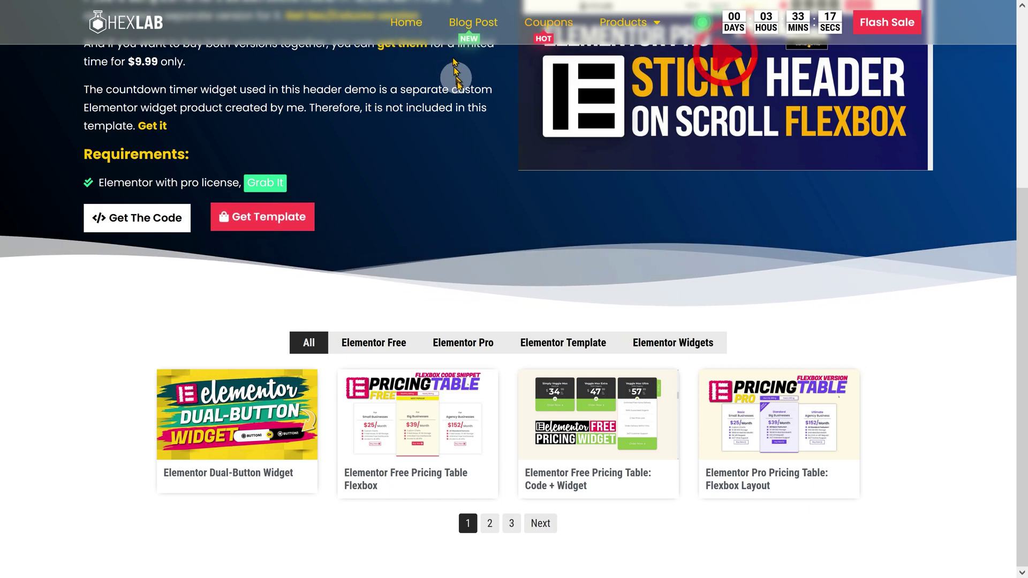
{"action": "scroll", "coordinate": [458, 81], "scroll_direction": "up", "scroll_amount": 5}
{"action": "scroll", "coordinate": [461, 89], "scroll_direction": "down", "scroll_amount": 5}
{"action": "scroll", "coordinate": [460, 91], "scroll_direction": "up", "scroll_amount": 5}
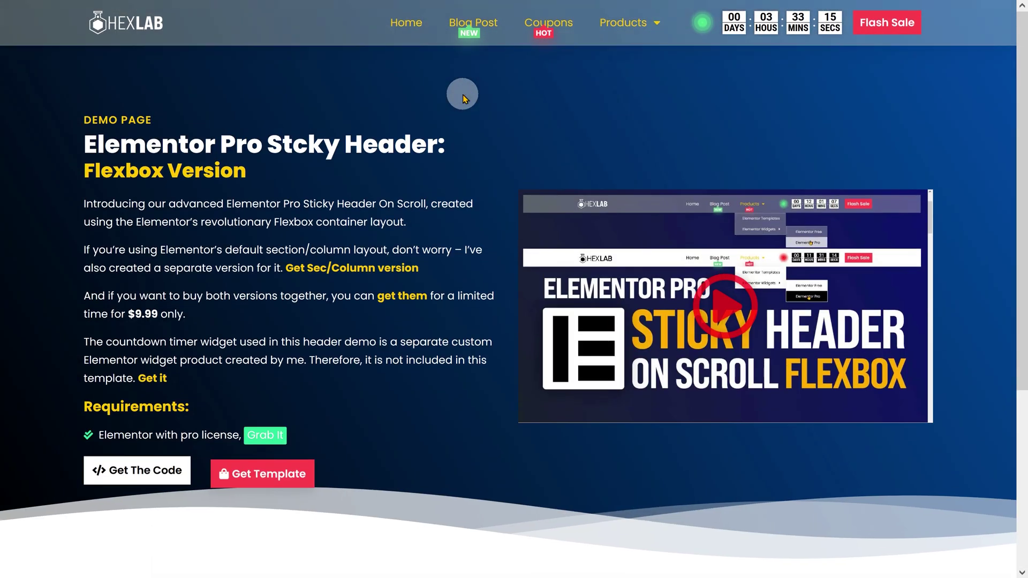
{"action": "scroll", "coordinate": [461, 91], "scroll_direction": "down", "scroll_amount": 5}
{"action": "scroll", "coordinate": [463, 94], "scroll_direction": "up", "scroll_amount": 5}
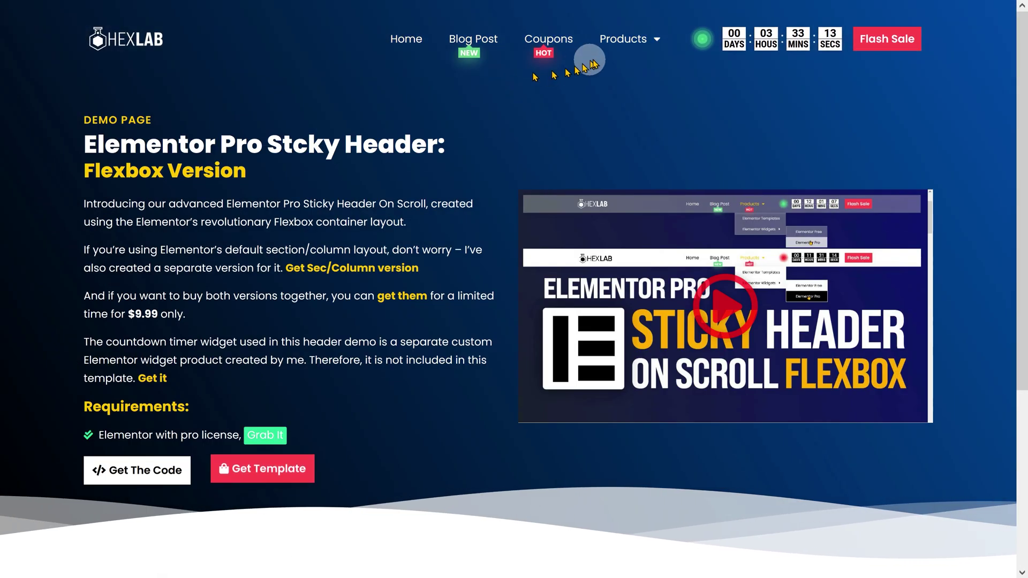
{"action": "mouse_move", "coordinate": [642, 24]}
{"action": "mouse_move", "coordinate": [678, 87]}
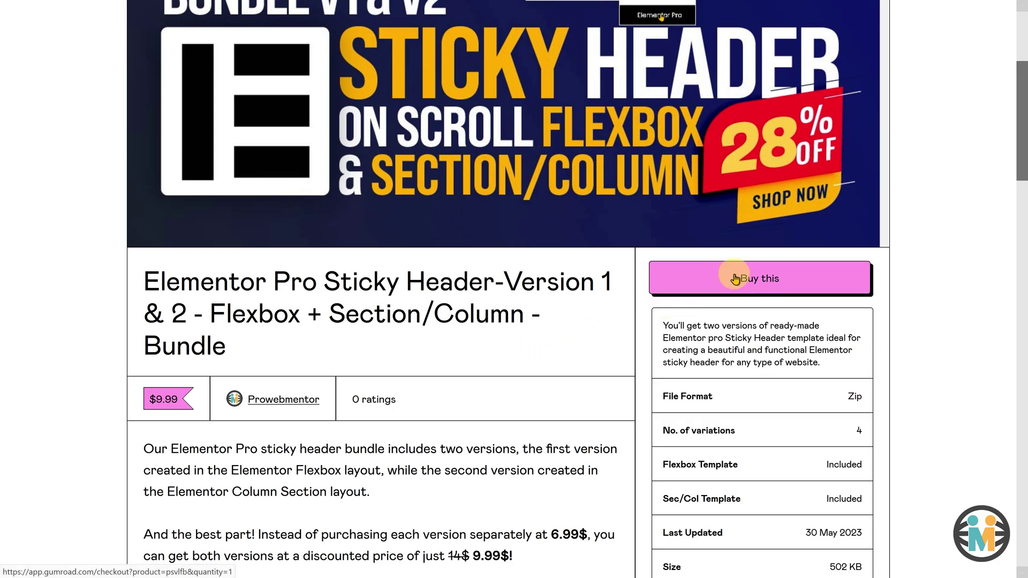
- Buy the Sticky Header bundle at US$9.99 and place the cursor in the Discount code field
{"action": "left_click", "coordinate": [735, 279]}
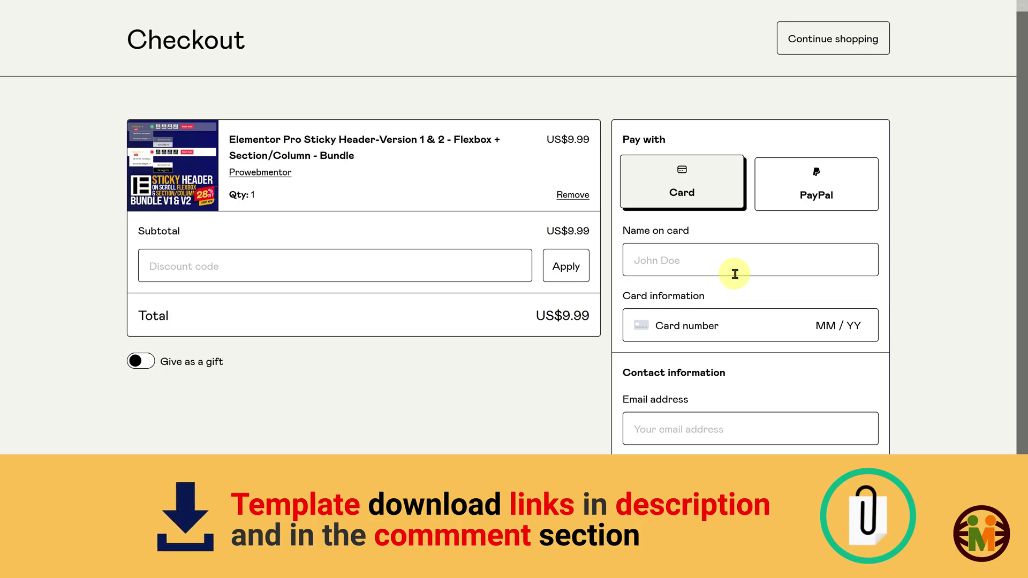
{"action": "left_click", "coordinate": [253, 266]}
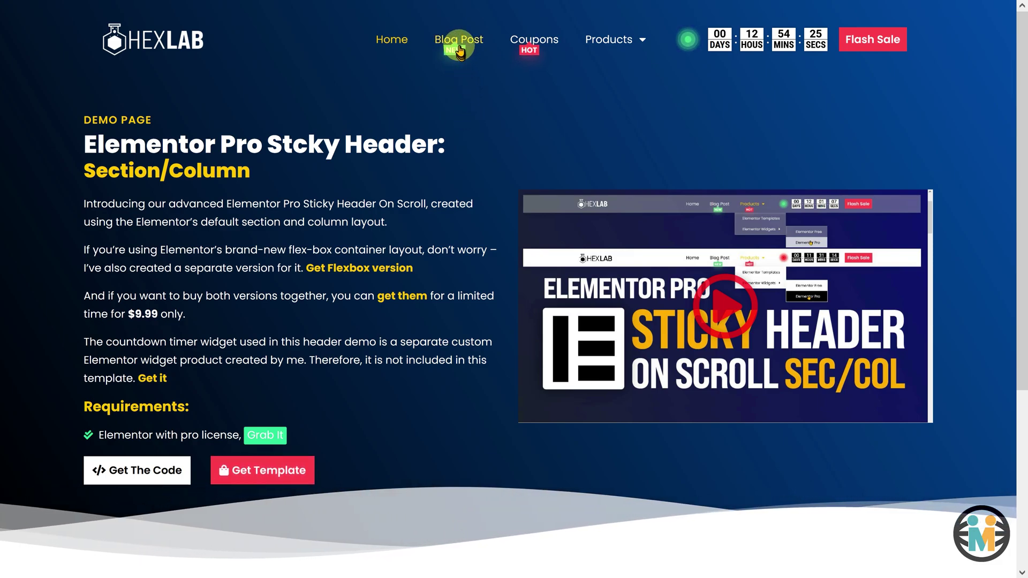
{"action": "mouse_move", "coordinate": [616, 46]}
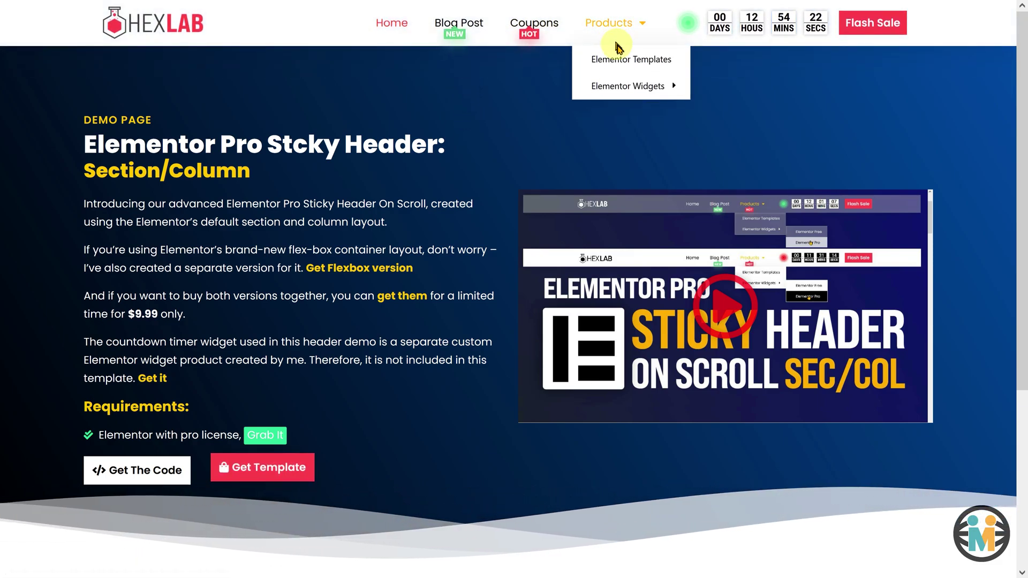
{"action": "mouse_move", "coordinate": [643, 86]}
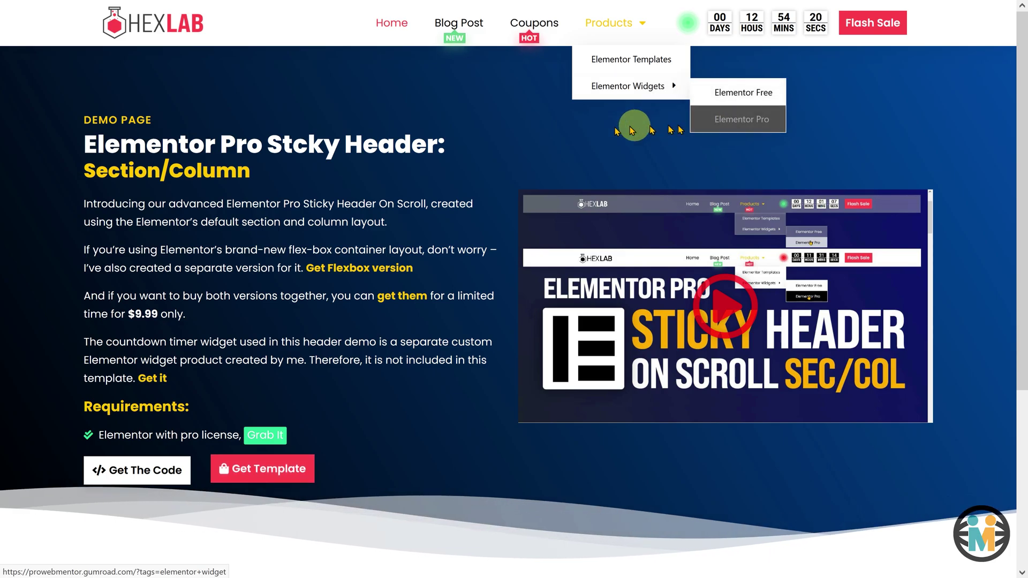
{"action": "scroll", "coordinate": [504, 140], "scroll_direction": "down", "scroll_amount": 1}
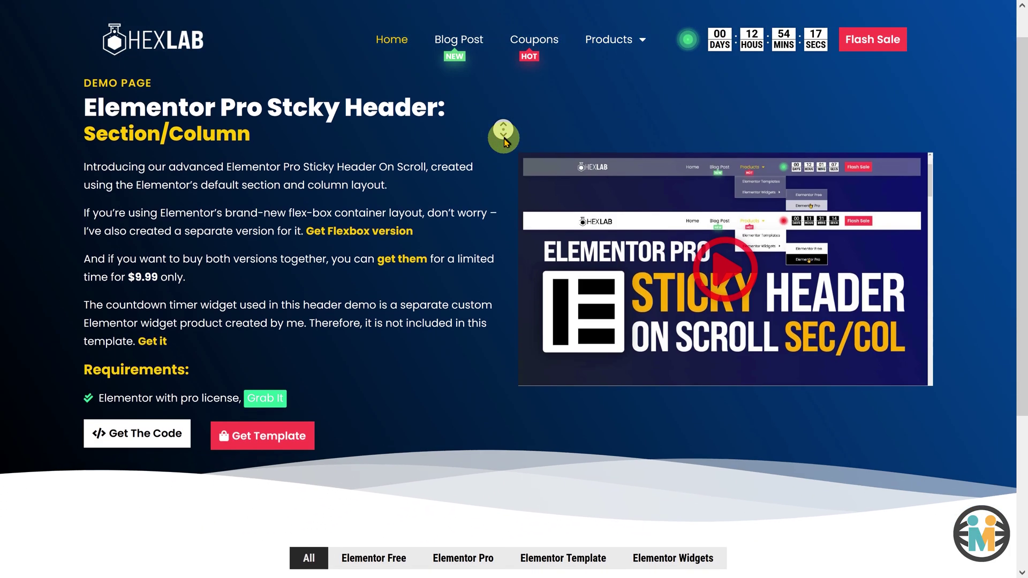
{"action": "scroll", "coordinate": [504, 140], "scroll_direction": "down", "scroll_amount": 4}
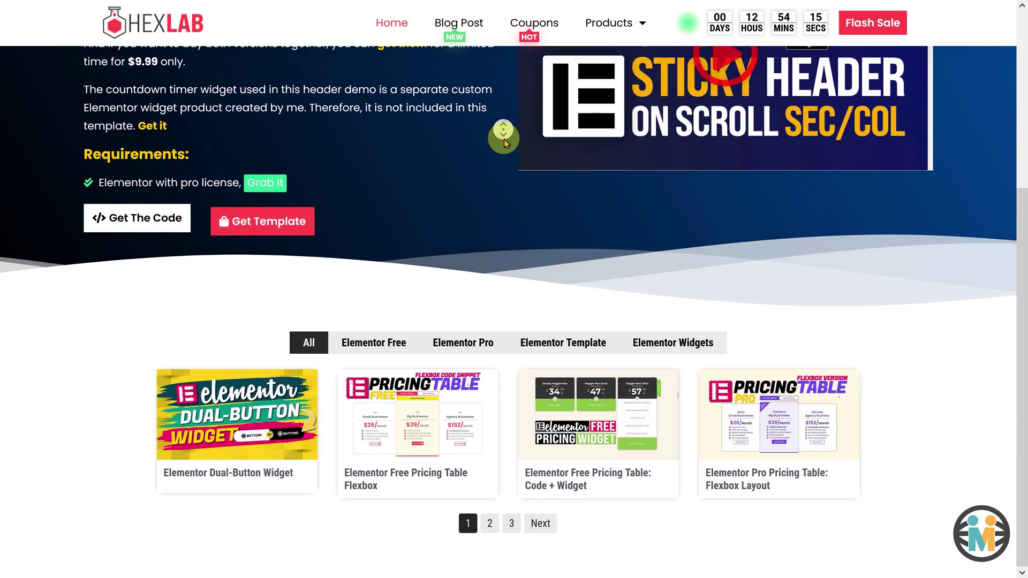
{"action": "scroll", "coordinate": [504, 140], "scroll_direction": "up", "scroll_amount": 5}
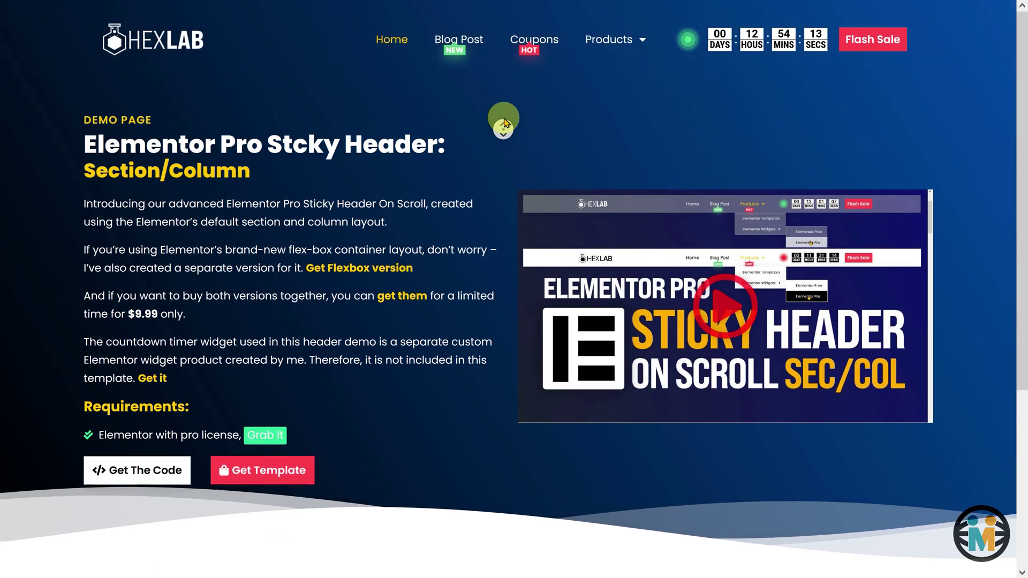
{"action": "scroll", "coordinate": [505, 121], "scroll_direction": "down", "scroll_amount": 4}
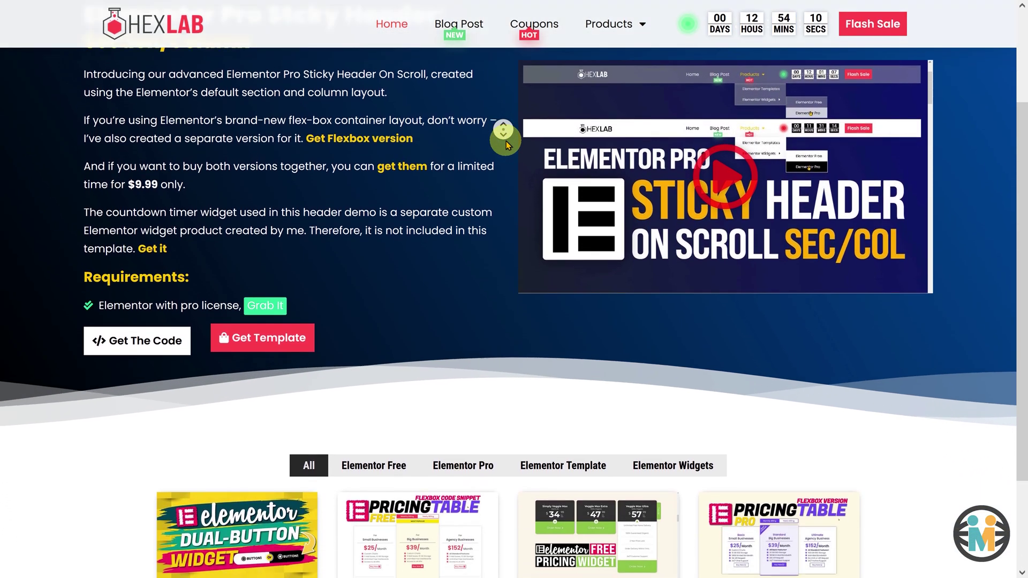
{"action": "scroll", "coordinate": [504, 128], "scroll_direction": "up", "scroll_amount": 3}
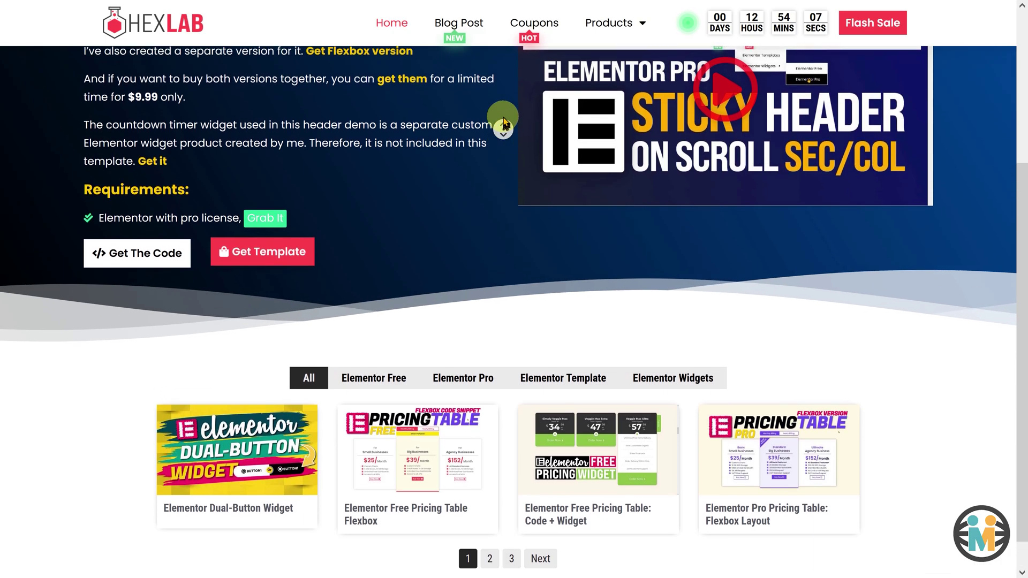
{"action": "scroll", "coordinate": [504, 120], "scroll_direction": "up", "scroll_amount": 2}
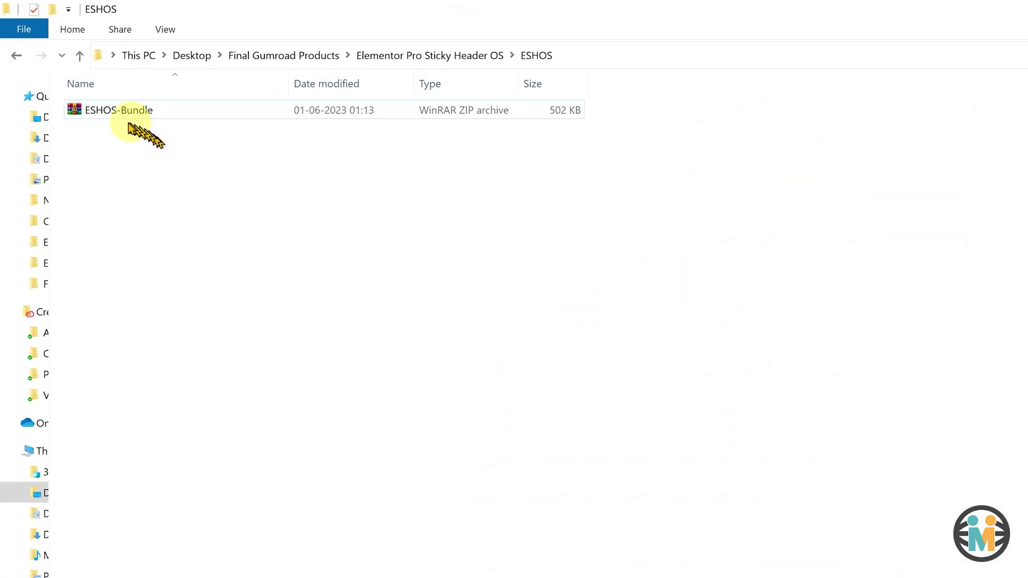
- Extract ESHOS-Bundle.zip into an ESHOS-Bundle folder
{"action": "left_click", "coordinate": [91, 114]}
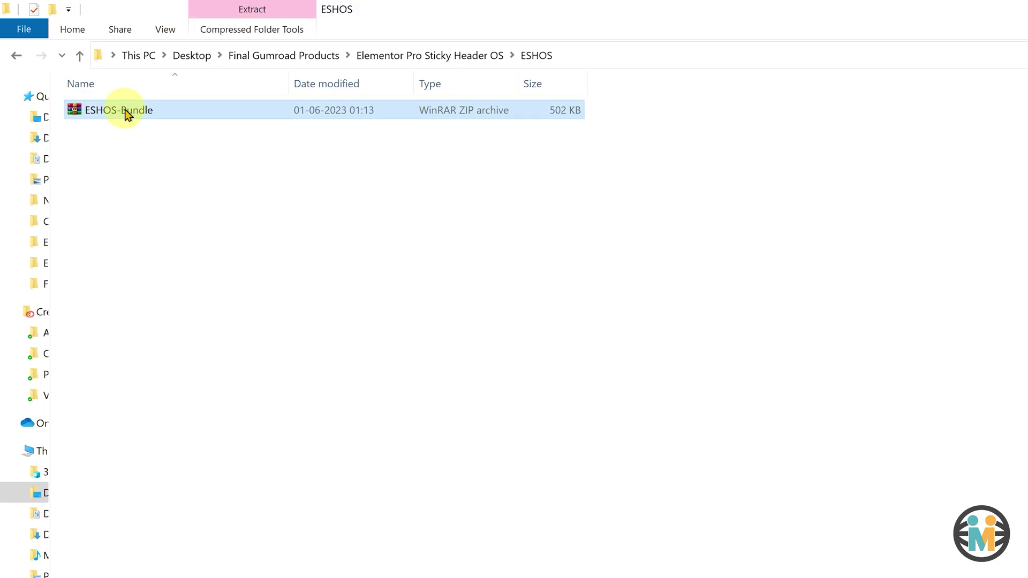
{"action": "right_click", "coordinate": [125, 110]}
{"action": "left_click", "coordinate": [188, 220]}
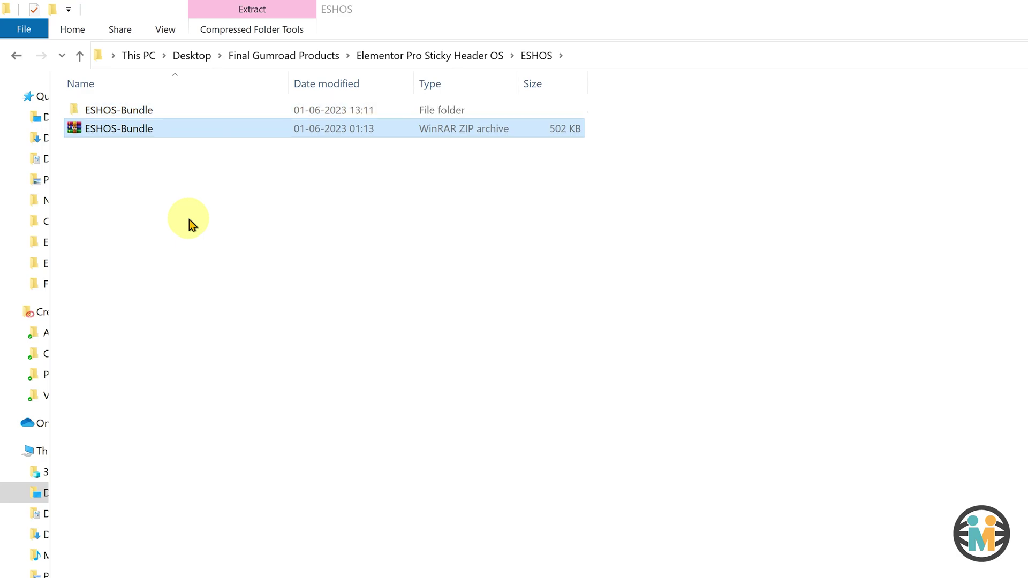
- Open the ReadMe inside ESHOS-Bundle\ESHOS-FB-V1
{"action": "double_click", "coordinate": [124, 113]}
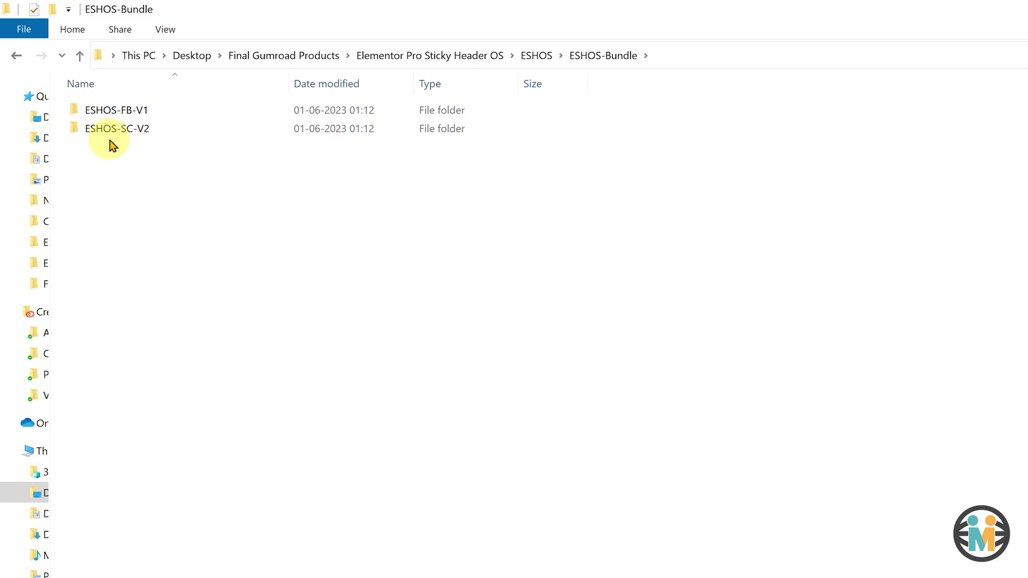
{"action": "double_click", "coordinate": [113, 113]}
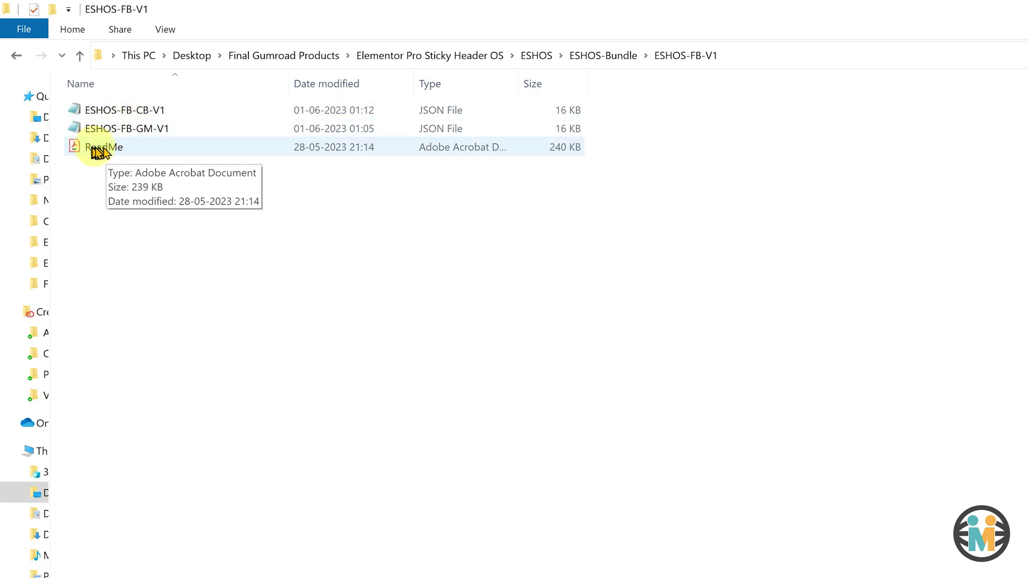
{"action": "double_click", "coordinate": [136, 152]}
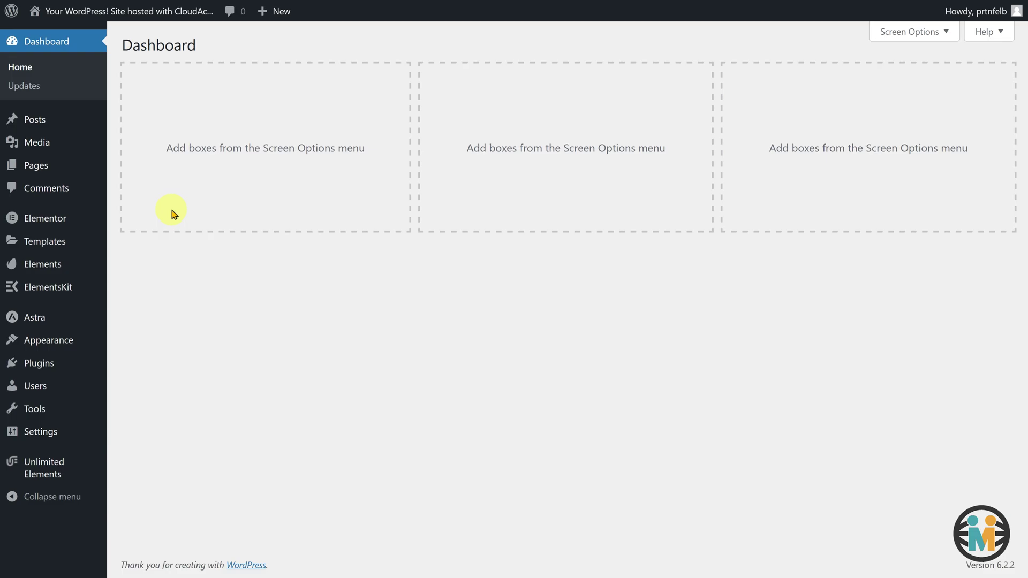
- In Elementor Settings > Advanced, set Enable Unfiltered File Uploads to Enable
{"action": "mouse_move", "coordinate": [61, 218]}
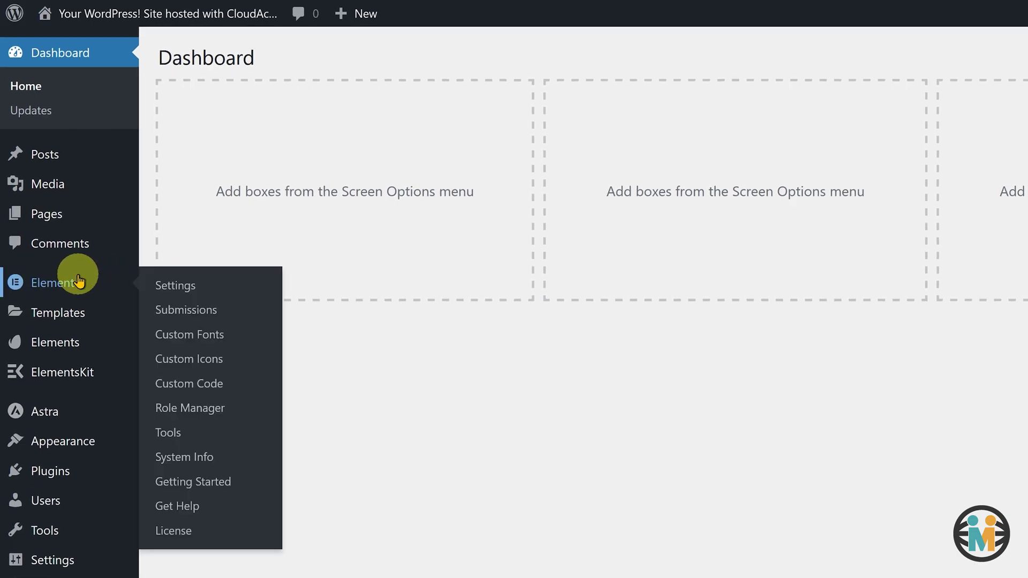
{"action": "left_click", "coordinate": [177, 286]}
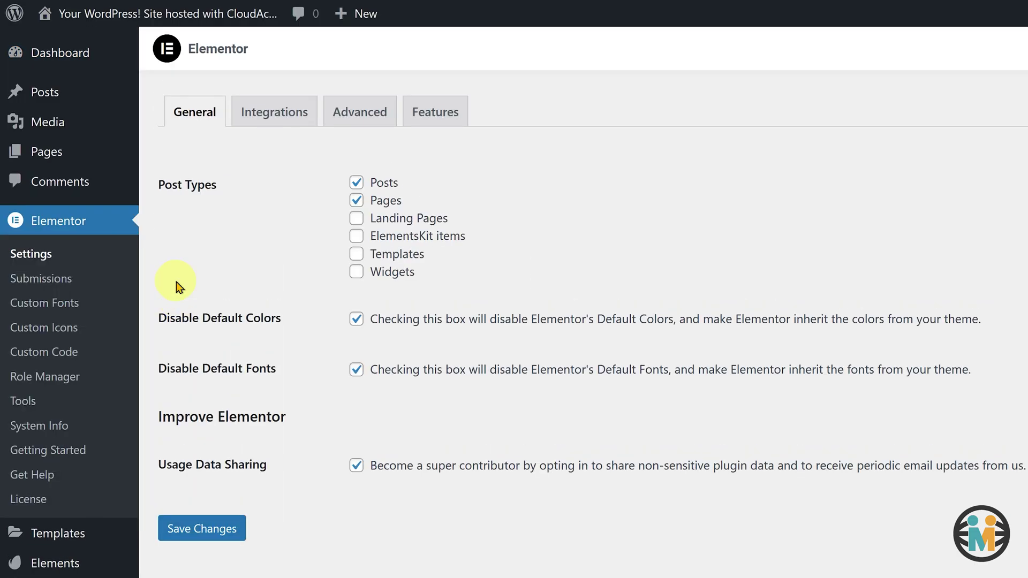
{"action": "left_click", "coordinate": [369, 119]}
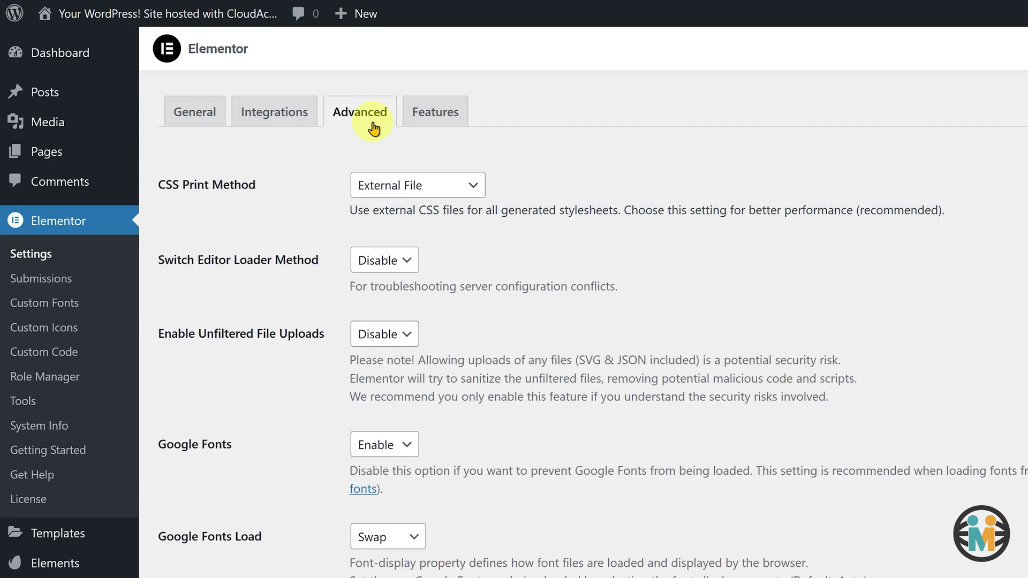
{"action": "left_click", "coordinate": [378, 333]}
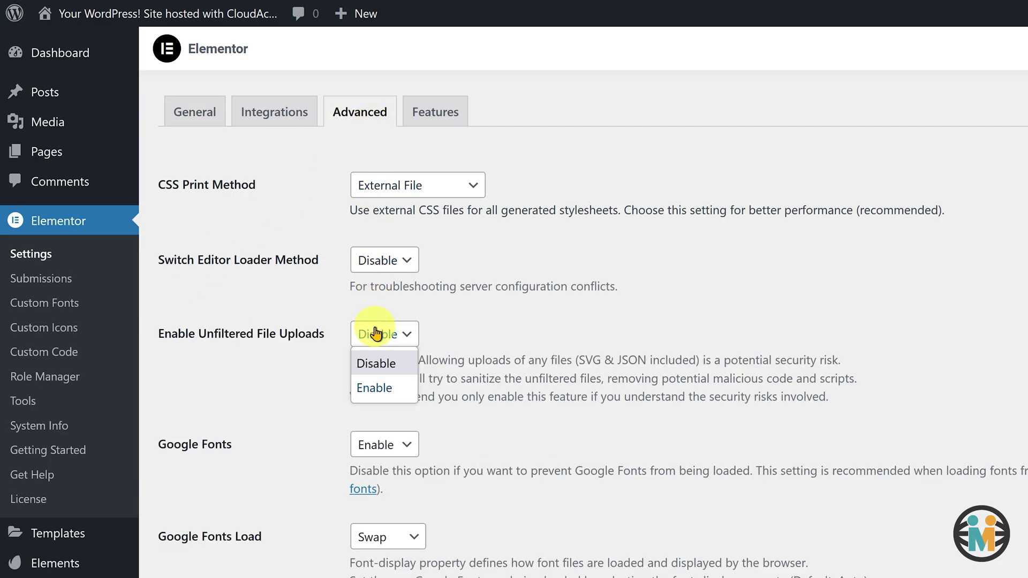
{"action": "left_click", "coordinate": [376, 389]}
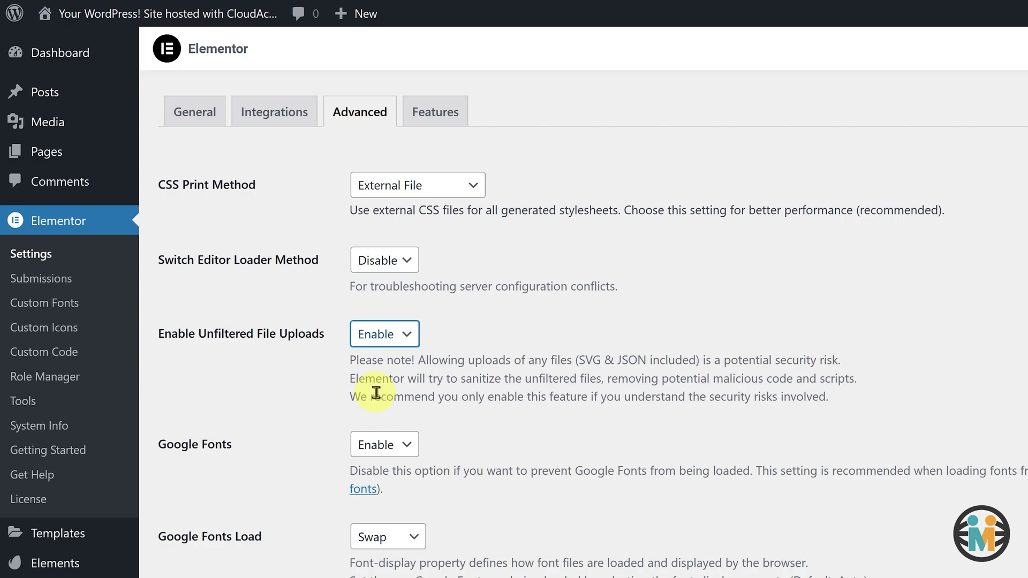
- On the Features tab, set the Flexbox Container experiment to Active and save the changes
{"action": "left_click", "coordinate": [445, 119]}
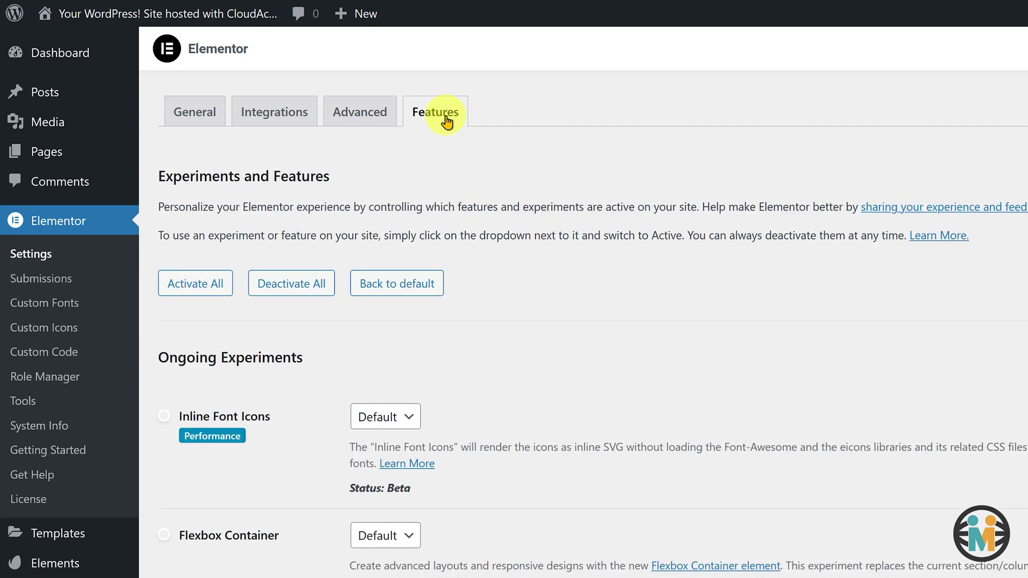
{"action": "left_click_drag", "start_coordinate": [284, 534], "coordinate": [183, 538]}
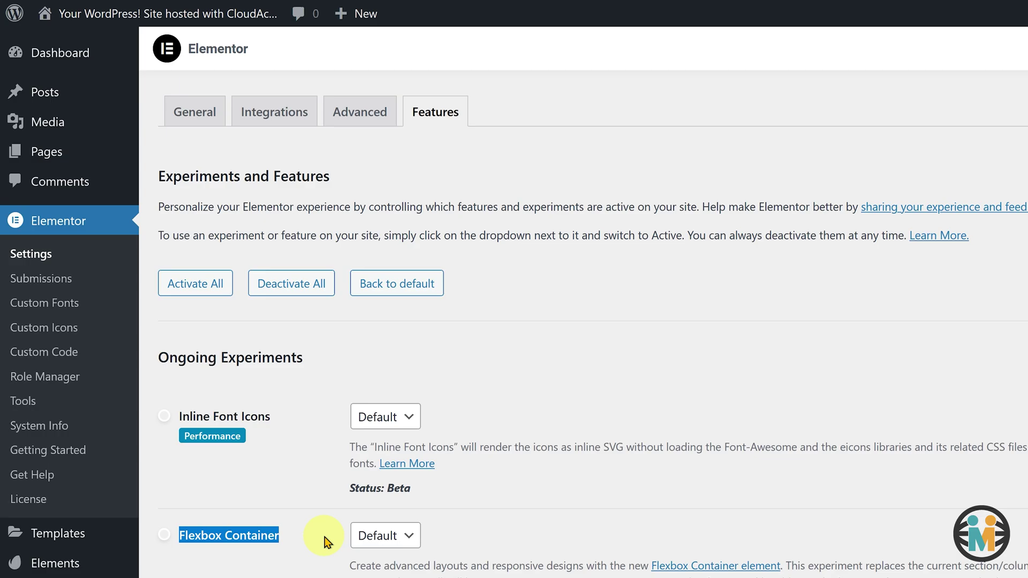
{"action": "left_click", "coordinate": [375, 535]}
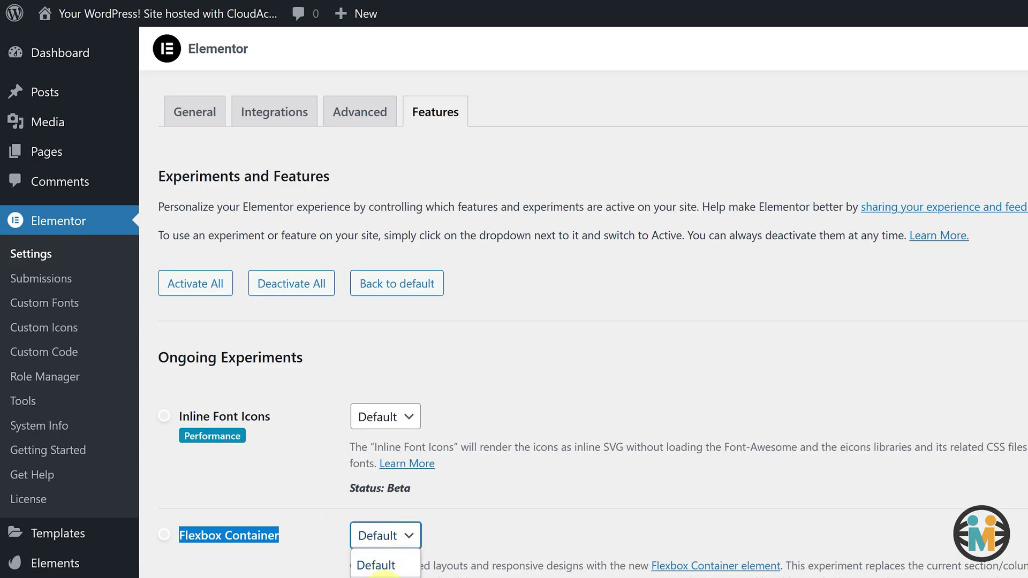
{"action": "left_click", "coordinate": [382, 576]}
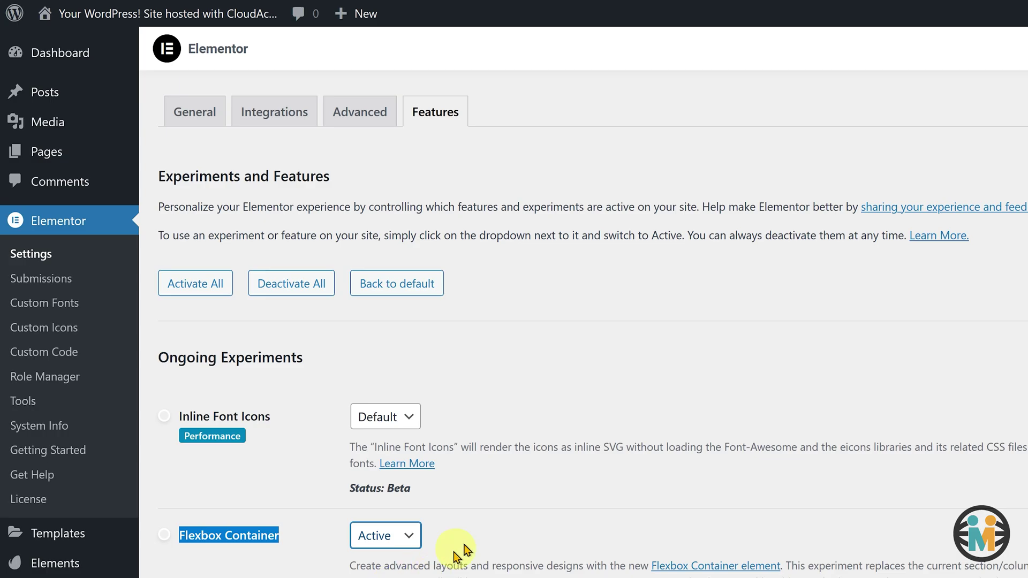
{"action": "middle_click", "coordinate": [647, 414]}
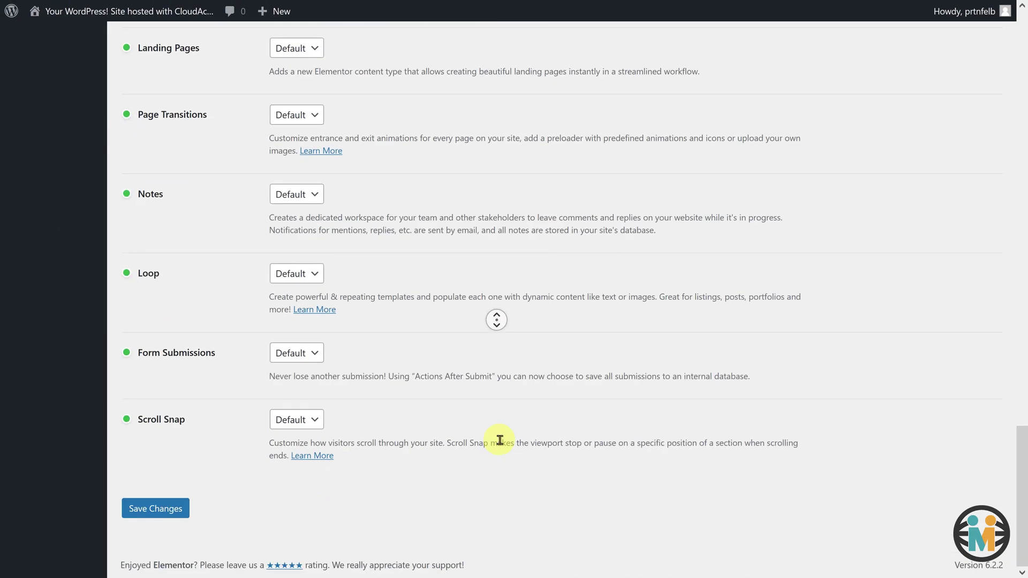
{"action": "left_click", "coordinate": [173, 543]}
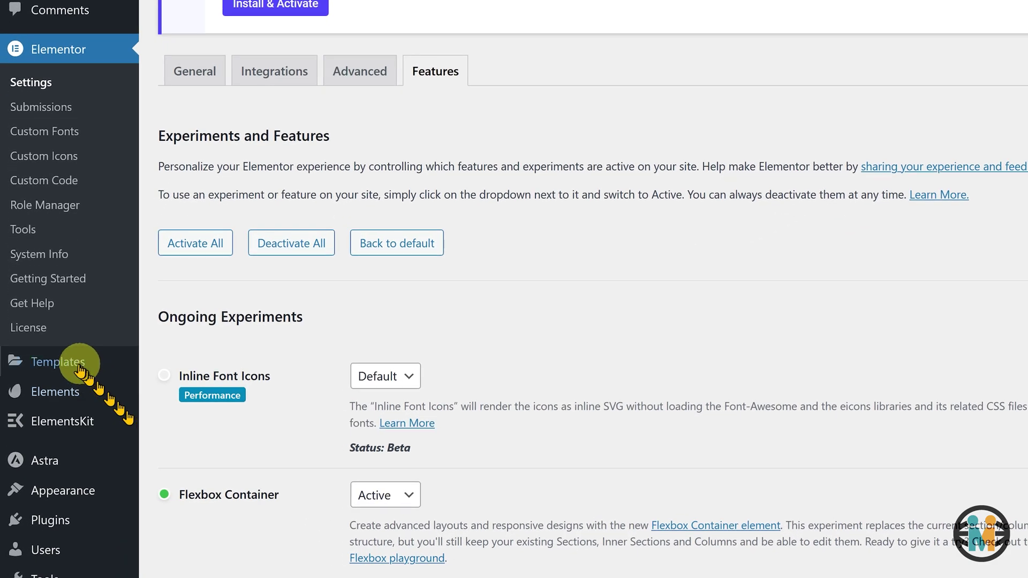
- Import the ESHOS-FB-CB-V1 template file from the Theme Builder's Header section
{"action": "mouse_move", "coordinate": [59, 415]}
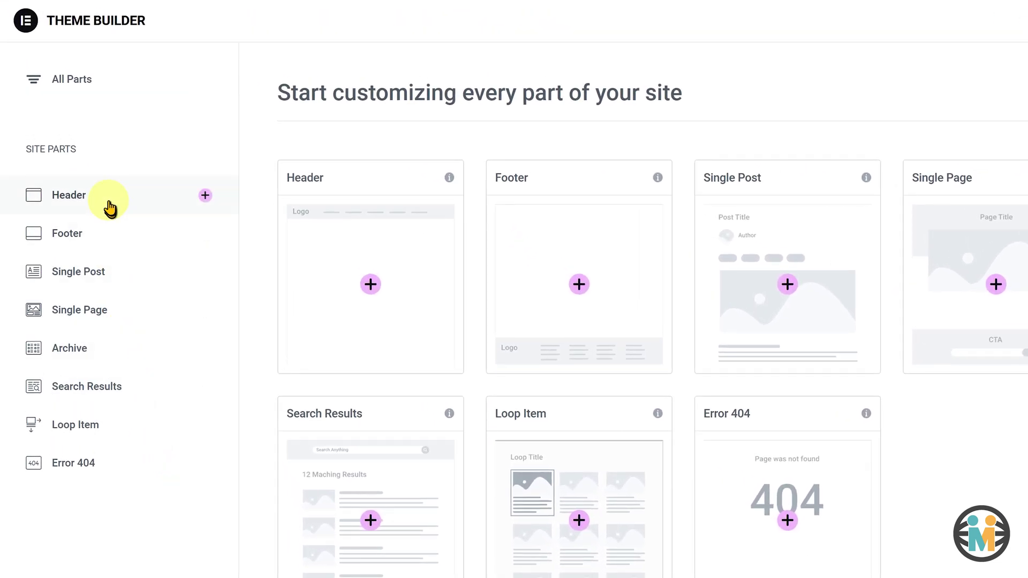
{"action": "left_click", "coordinate": [110, 208]}
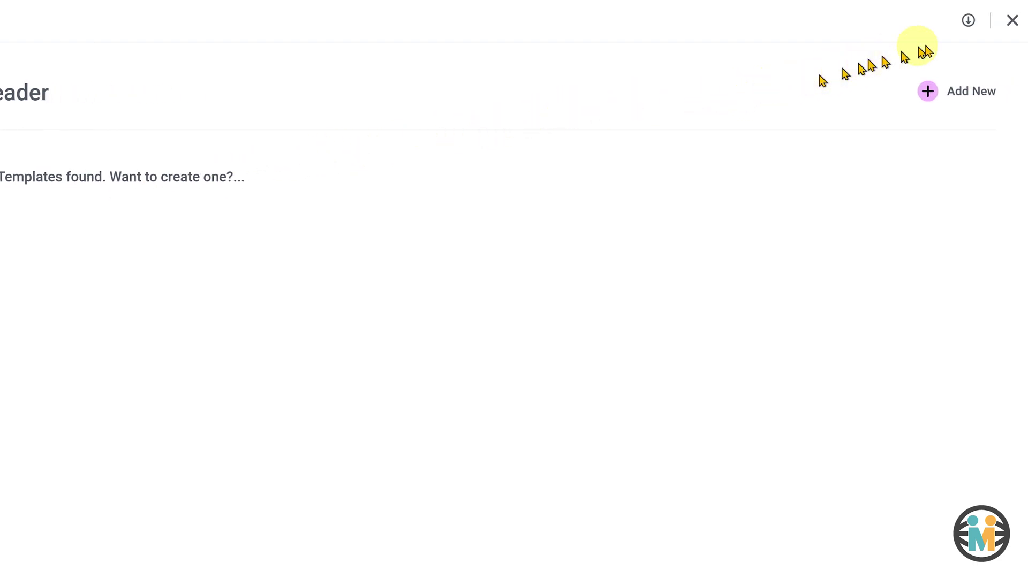
{"action": "left_click", "coordinate": [970, 23]}
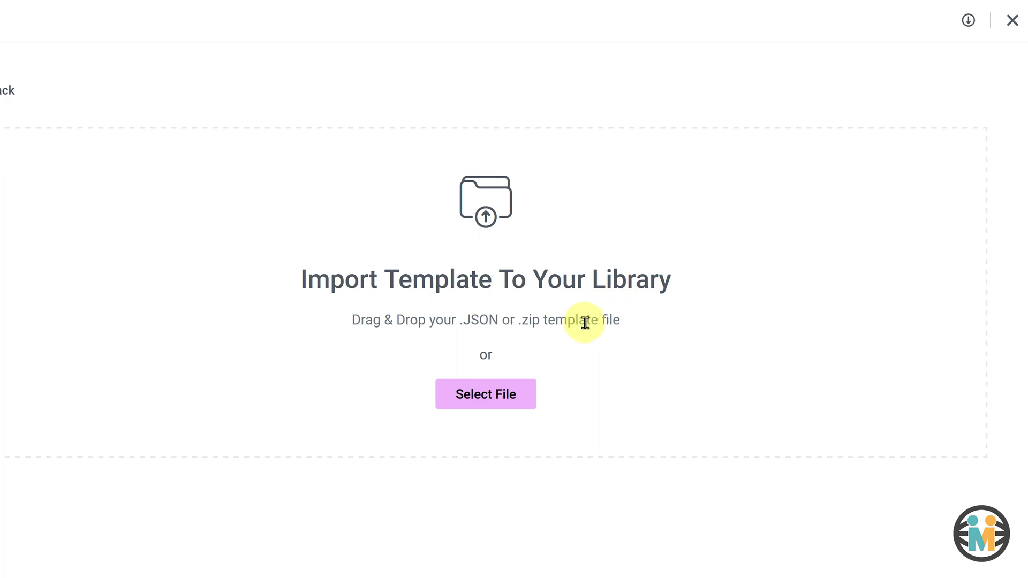
{"action": "left_click", "coordinate": [478, 407]}
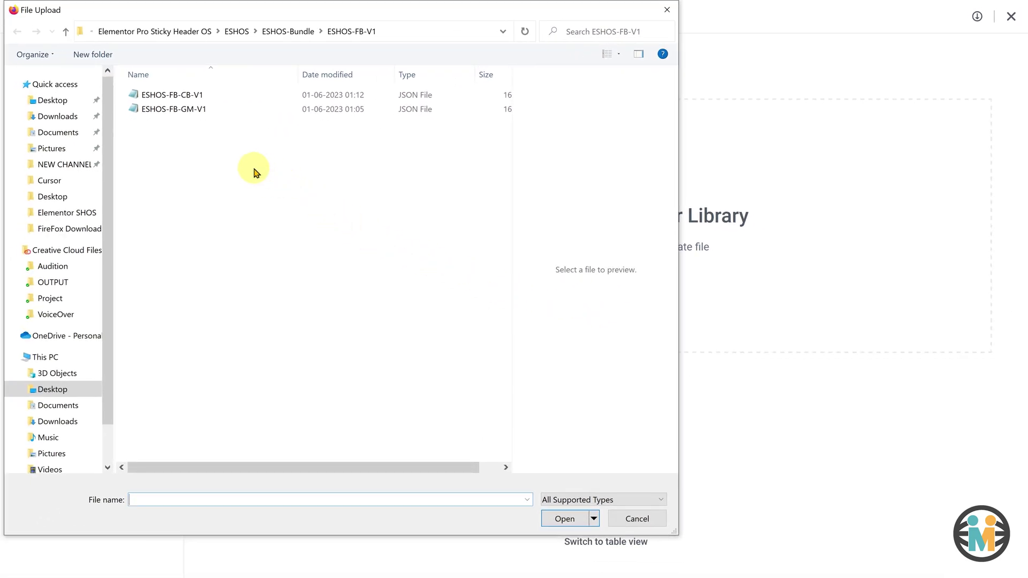
{"action": "left_click", "coordinate": [168, 98]}
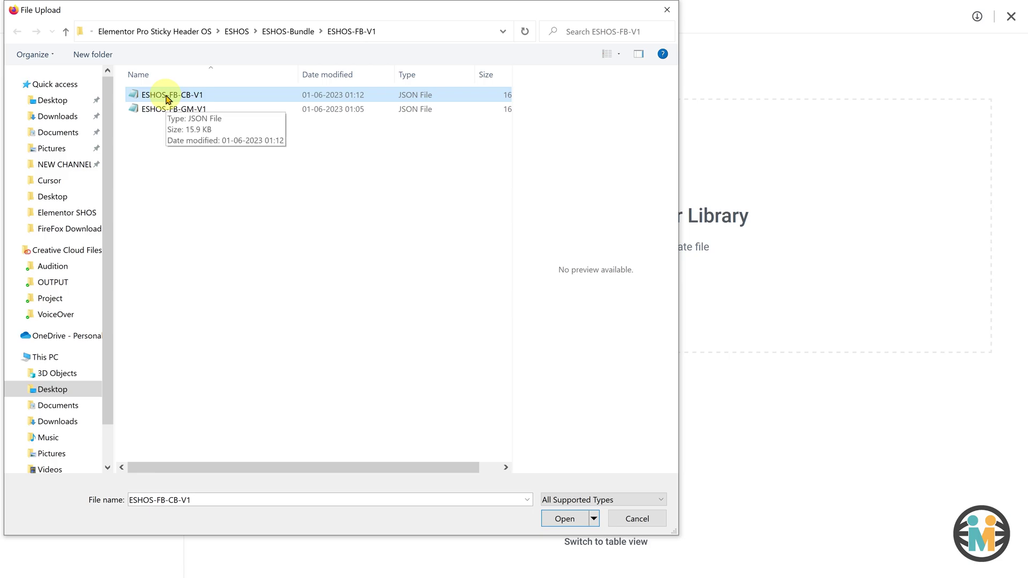
{"action": "left_click", "coordinate": [565, 519]}
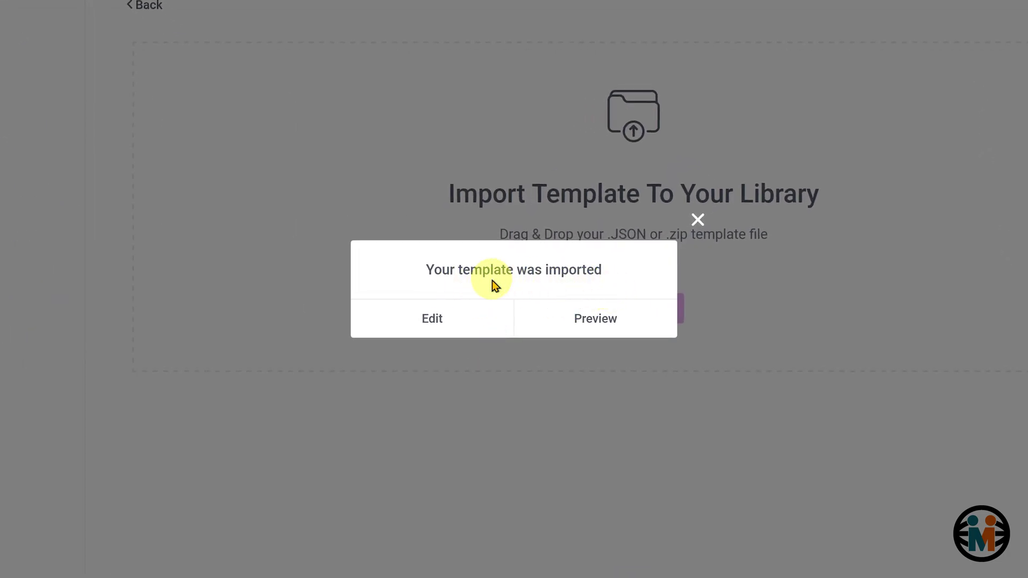
{"action": "left_click", "coordinate": [699, 221]}
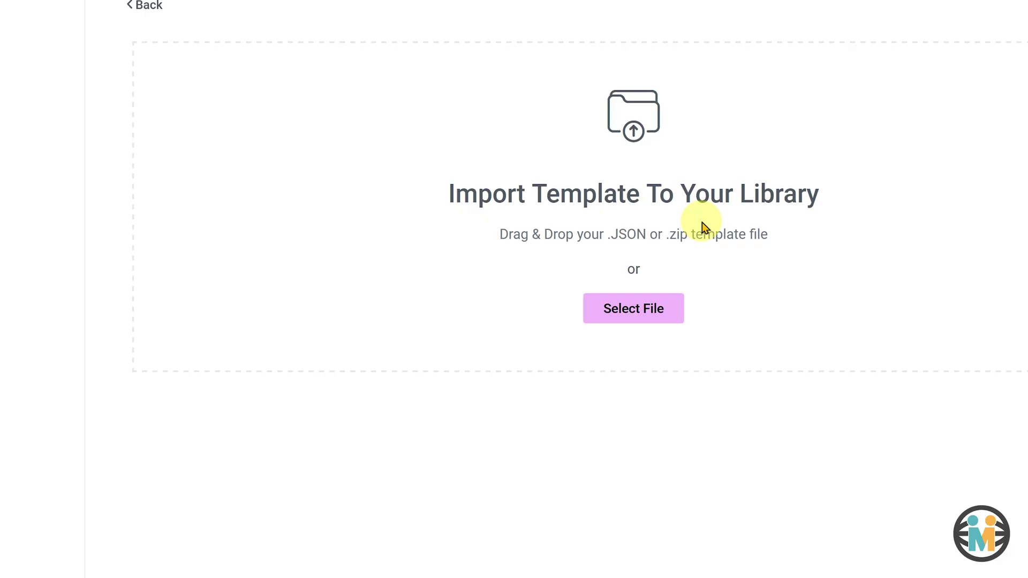
- Add a display condition to the header template limited to Singular > Pages
{"action": "left_click", "coordinate": [65, 153]}
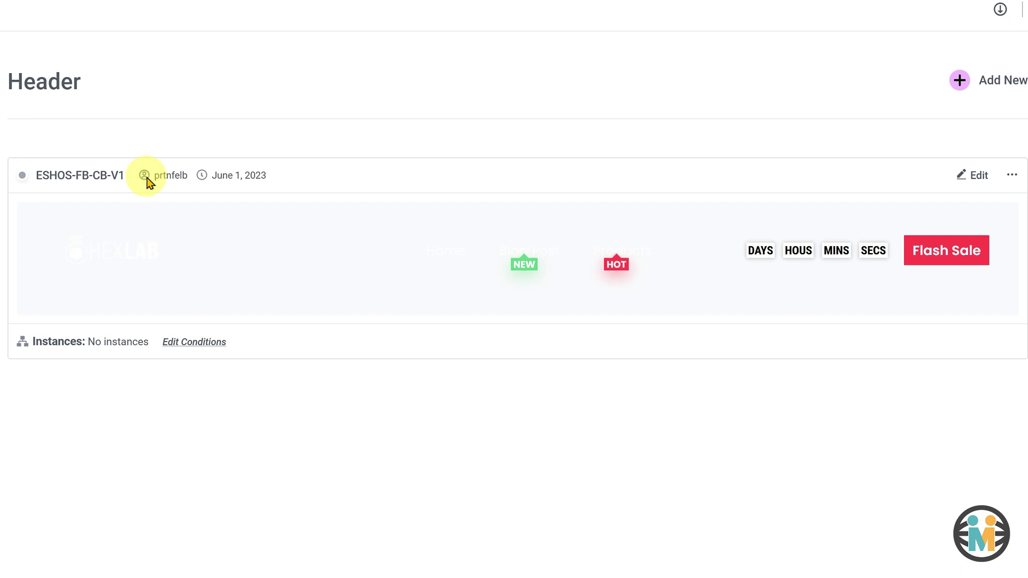
{"action": "left_click", "coordinate": [179, 343]}
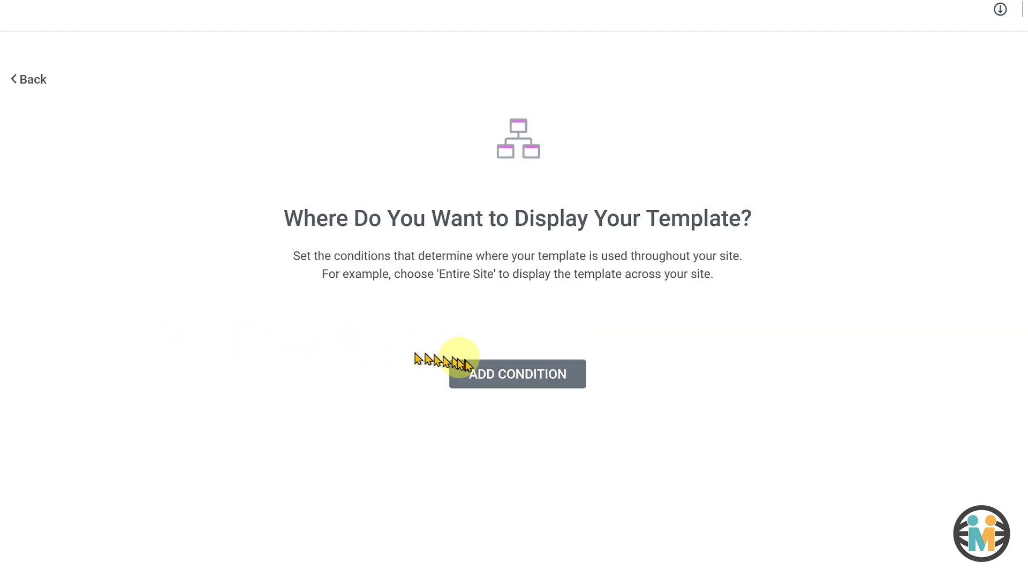
{"action": "left_click", "coordinate": [478, 374]}
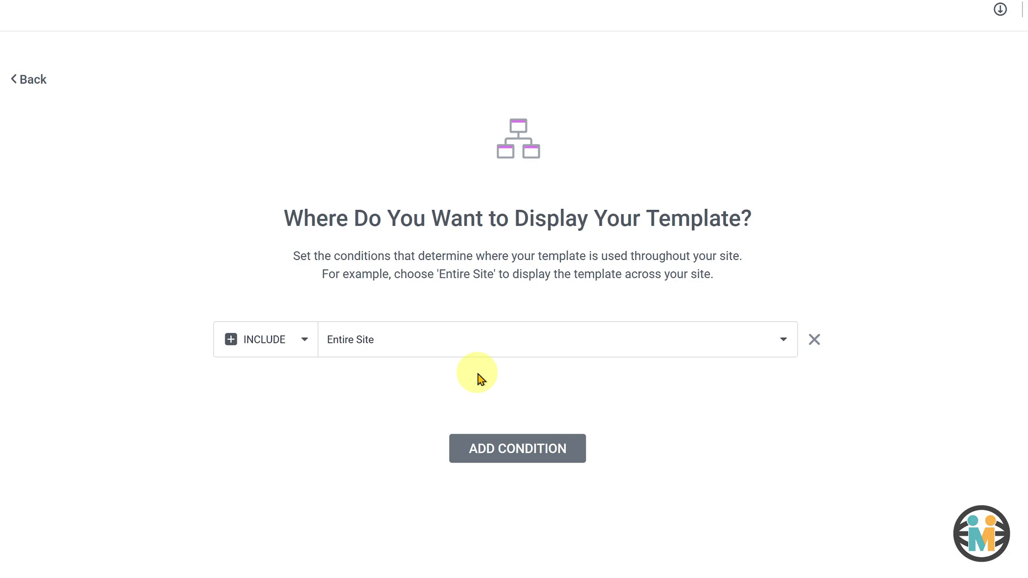
{"action": "left_click", "coordinate": [465, 338]}
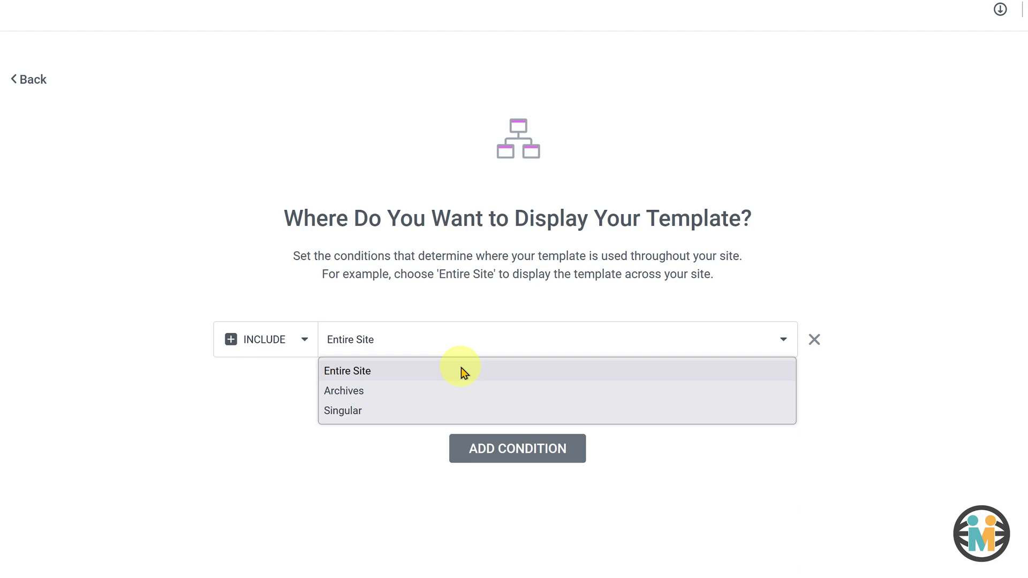
{"action": "left_click", "coordinate": [355, 415]}
{"action": "left_click", "coordinate": [598, 338]}
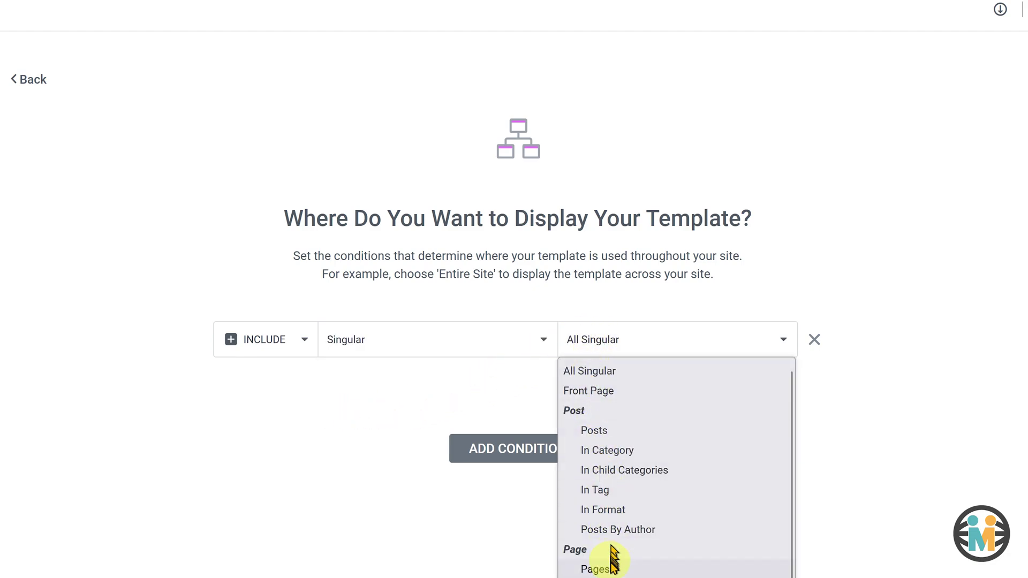
{"action": "left_click", "coordinate": [611, 567]}
- Pick the demo page, then add an Entire Site condition and delete the demo row
{"action": "left_click", "coordinate": [712, 349]}
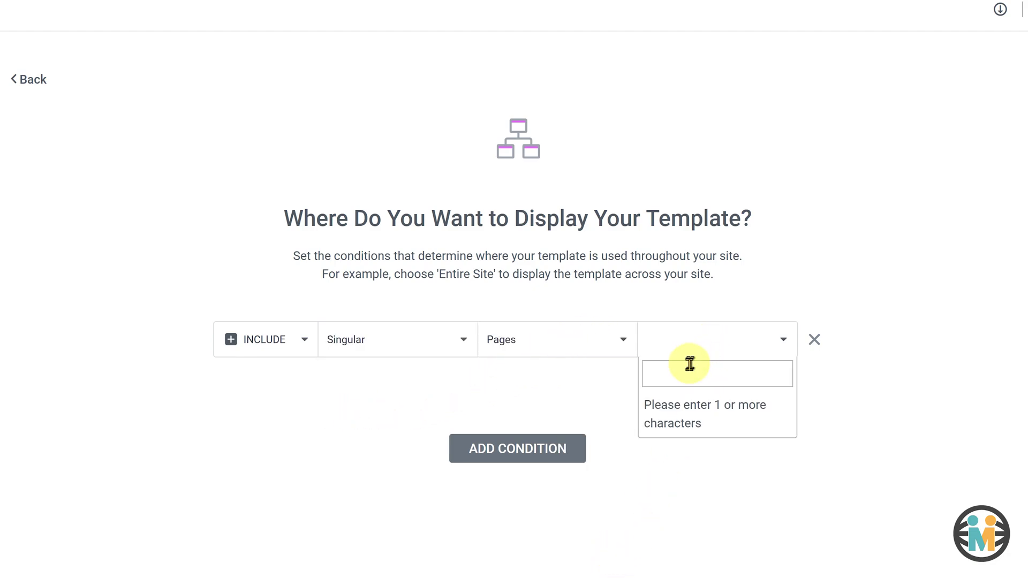
{"action": "type", "text": "demo"}
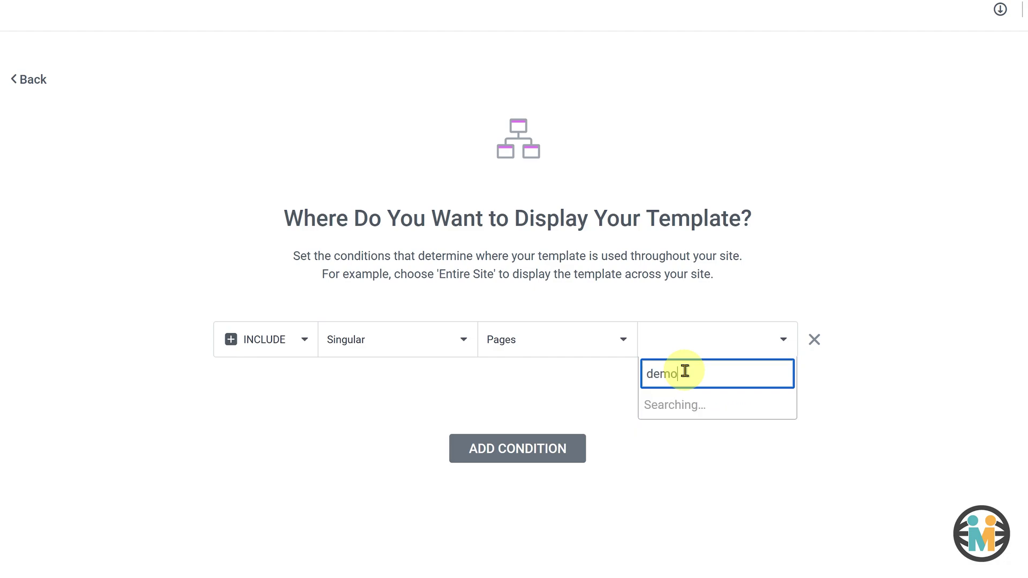
{"action": "left_click", "coordinate": [670, 407]}
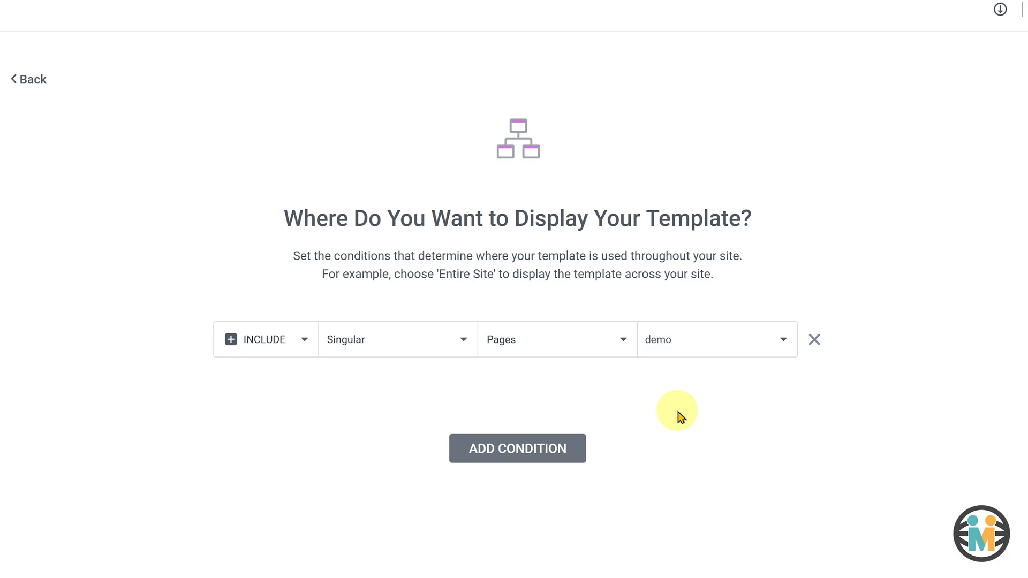
{"action": "left_click", "coordinate": [488, 449]}
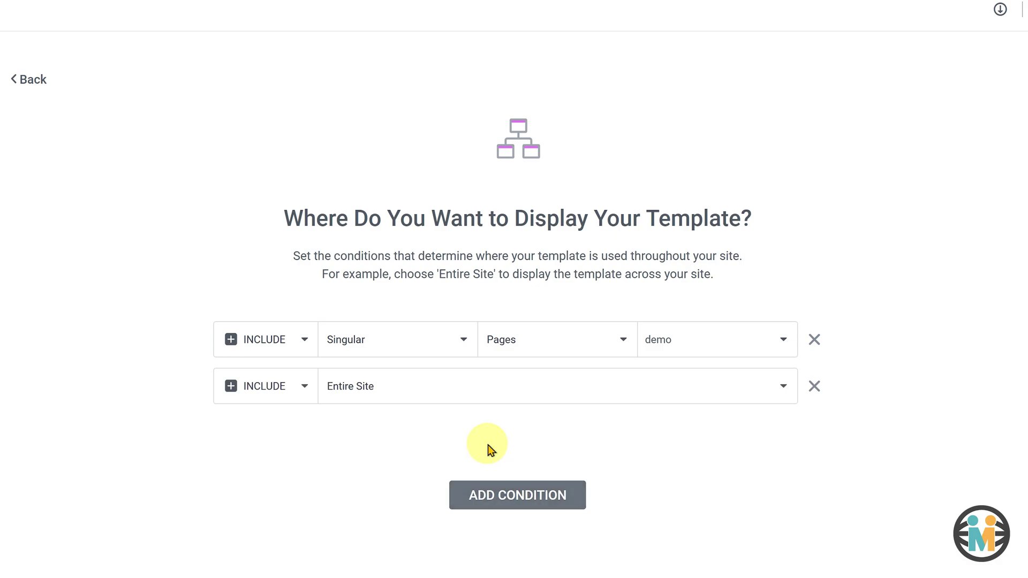
{"action": "left_click", "coordinate": [814, 339]}
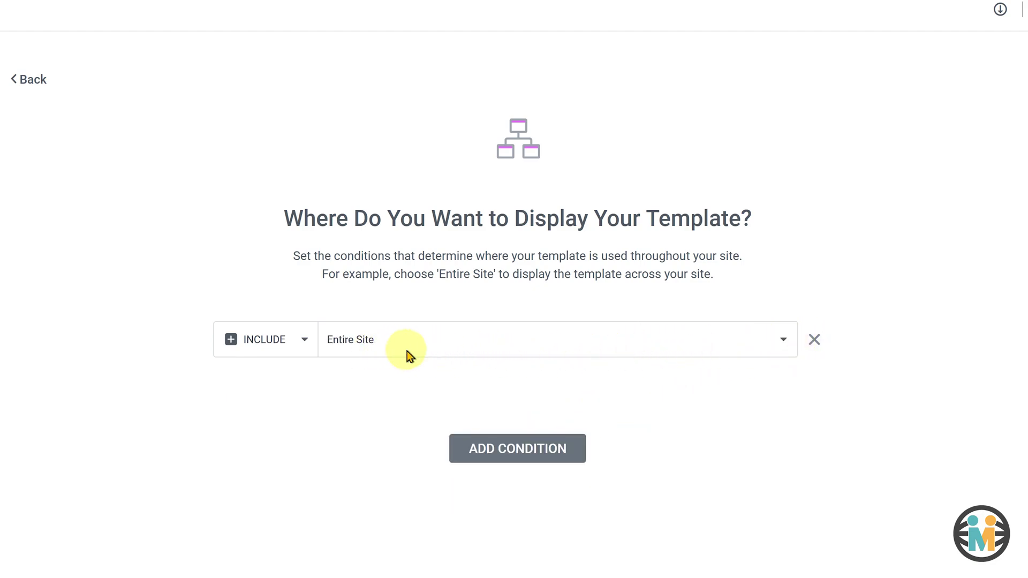
- Save & Close the Include Entire Site condition, returning to the Header list
{"action": "left_click", "coordinate": [954, 564]}
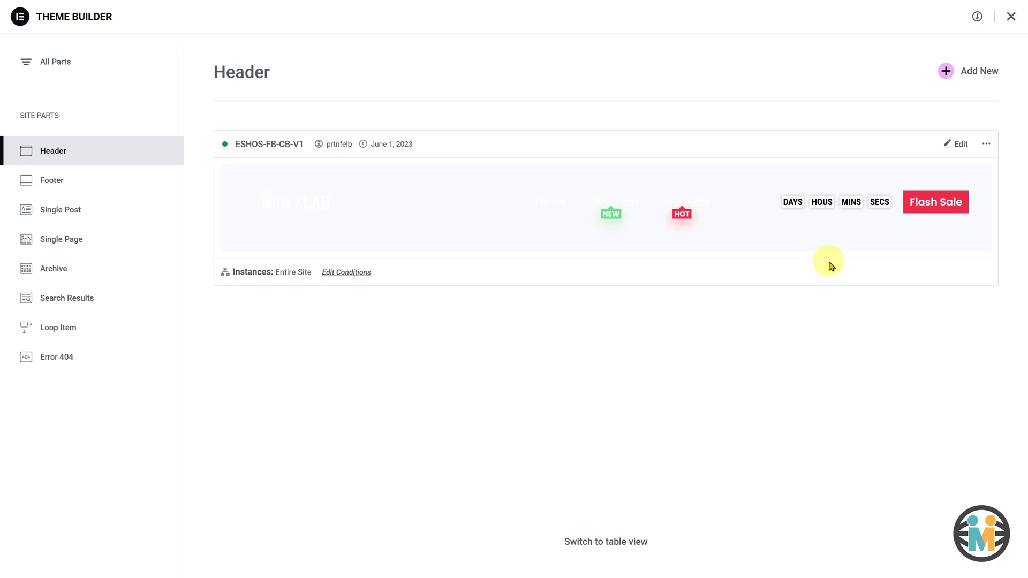
- Open the ESHOS-FB-CB-V1 header in the editor and expand SH-Main Wrapper and Logo-Container in the Navigator
{"action": "left_click", "coordinate": [946, 147]}
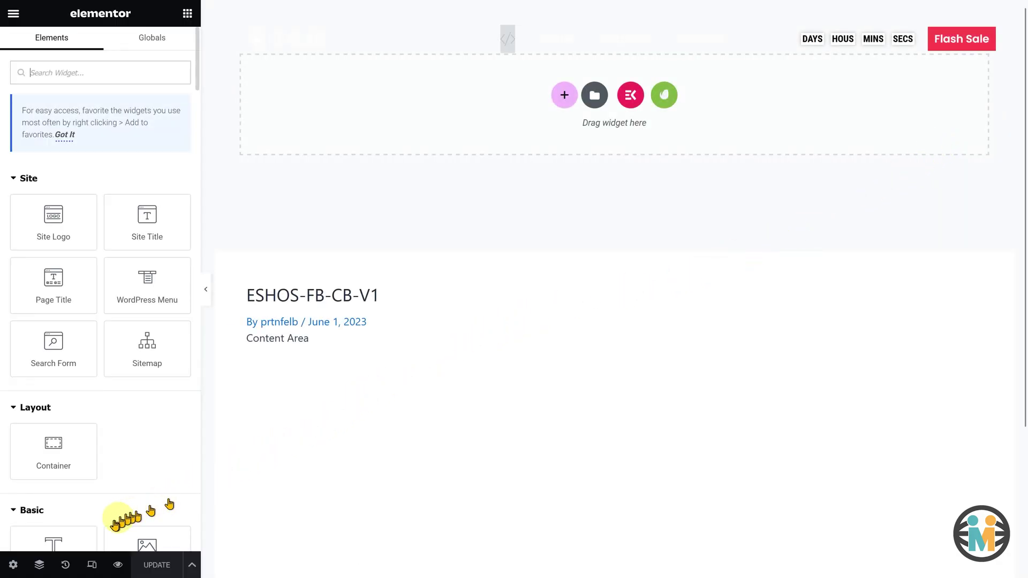
{"action": "left_click", "coordinate": [39, 565]}
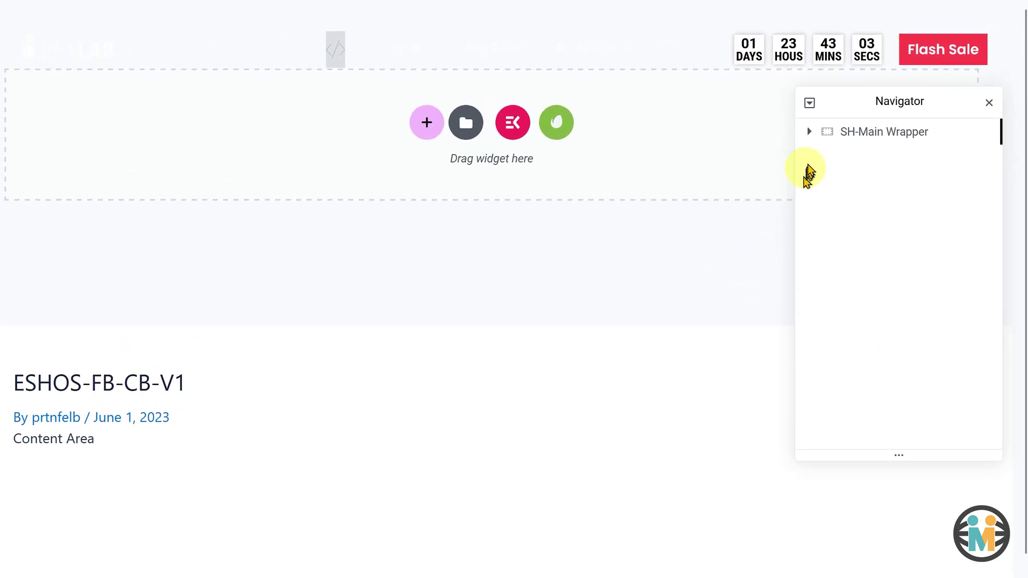
{"action": "left_click", "coordinate": [809, 133]}
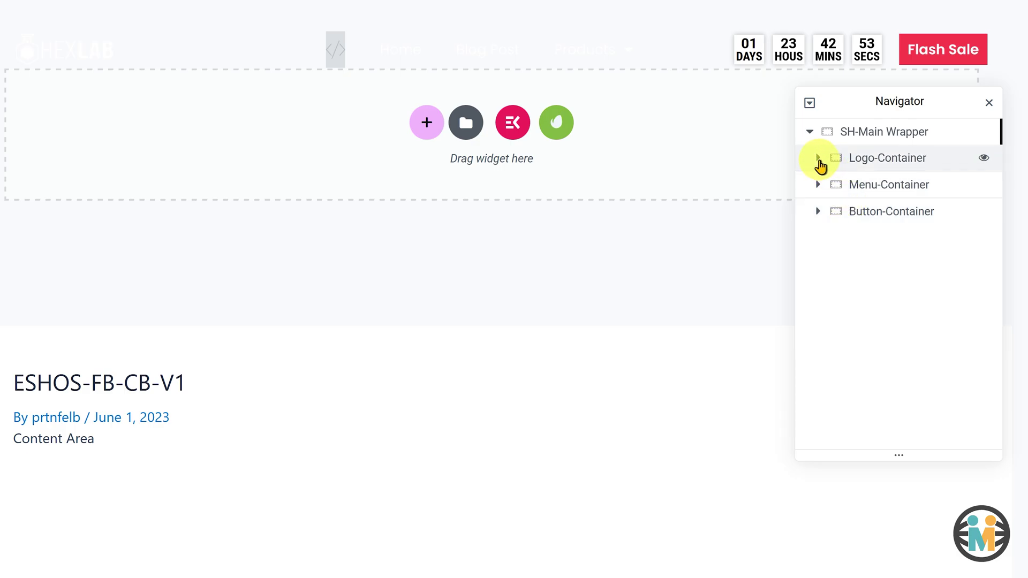
{"action": "left_click", "coordinate": [818, 159]}
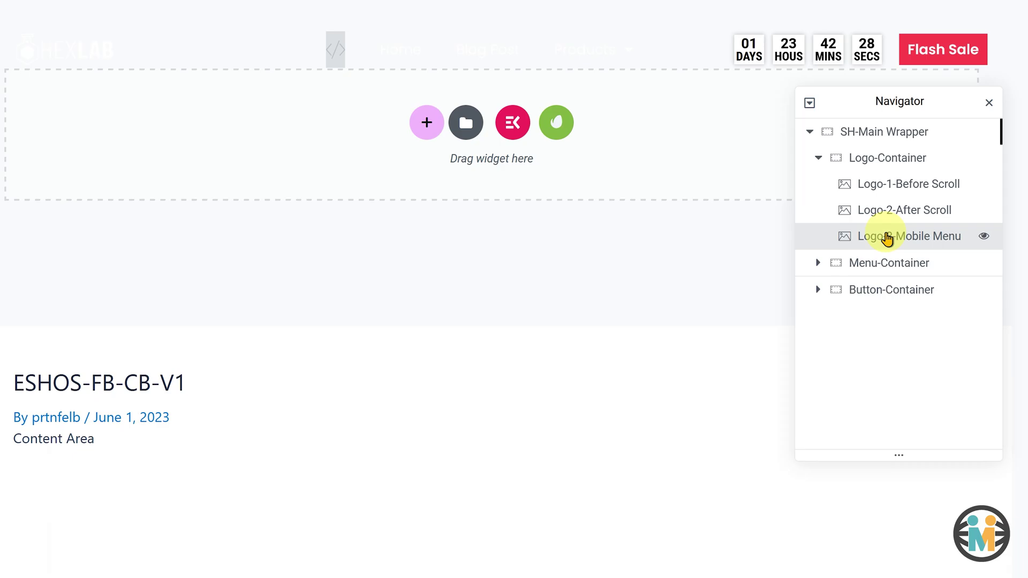
- Inspect the Logo-1-Before Scroll, Logo-2-After Scroll and Logo-3-Mobile Menu images
{"action": "left_click", "coordinate": [862, 184]}
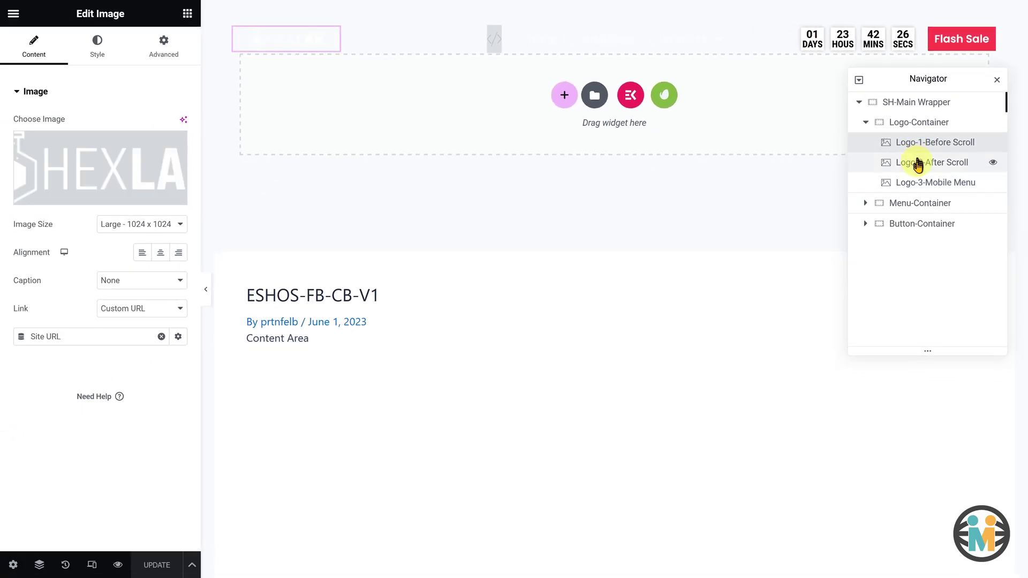
{"action": "left_click", "coordinate": [918, 166]}
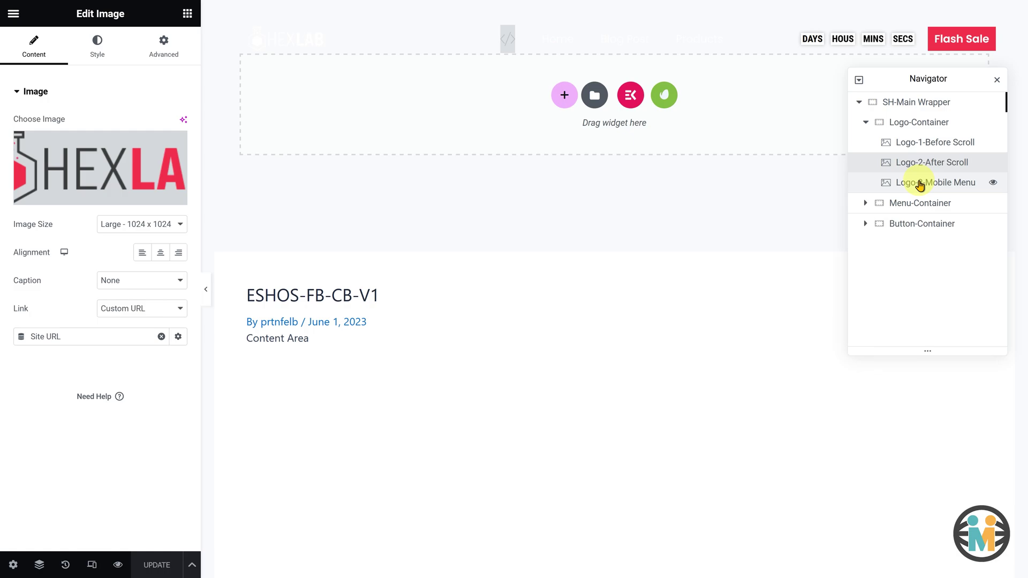
{"action": "left_click", "coordinate": [920, 184]}
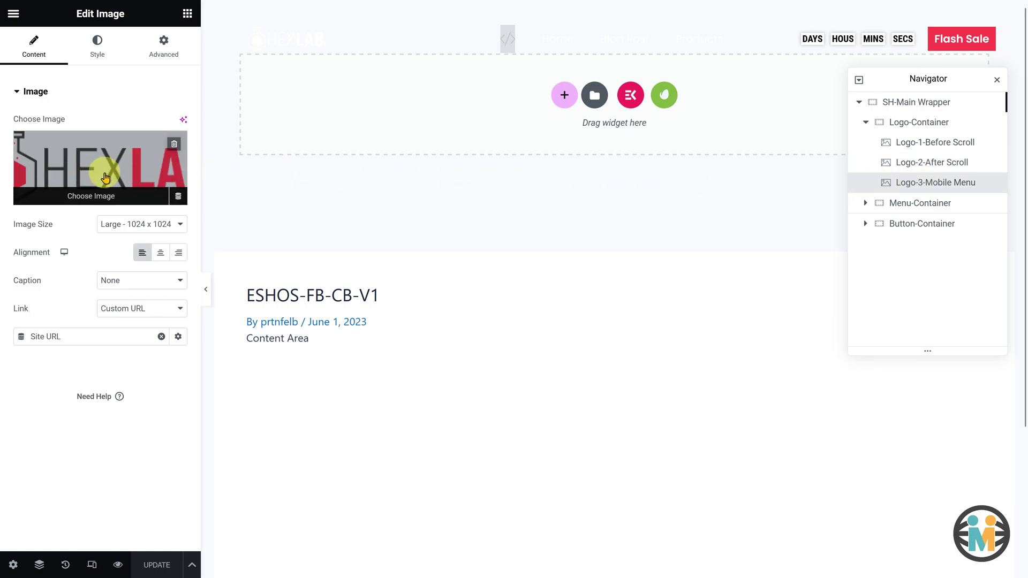
- Select the WordPress Menu widget in Menu-Container and keep ESH-Menu as its menu
{"action": "left_click", "coordinate": [865, 204]}
{"action": "left_click", "coordinate": [912, 247]}
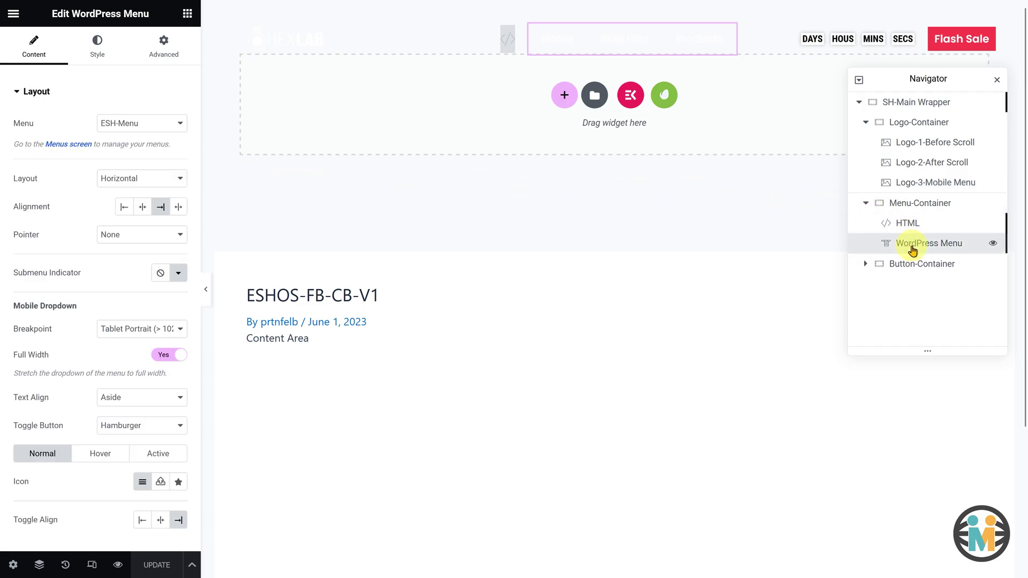
{"action": "left_click", "coordinate": [174, 130]}
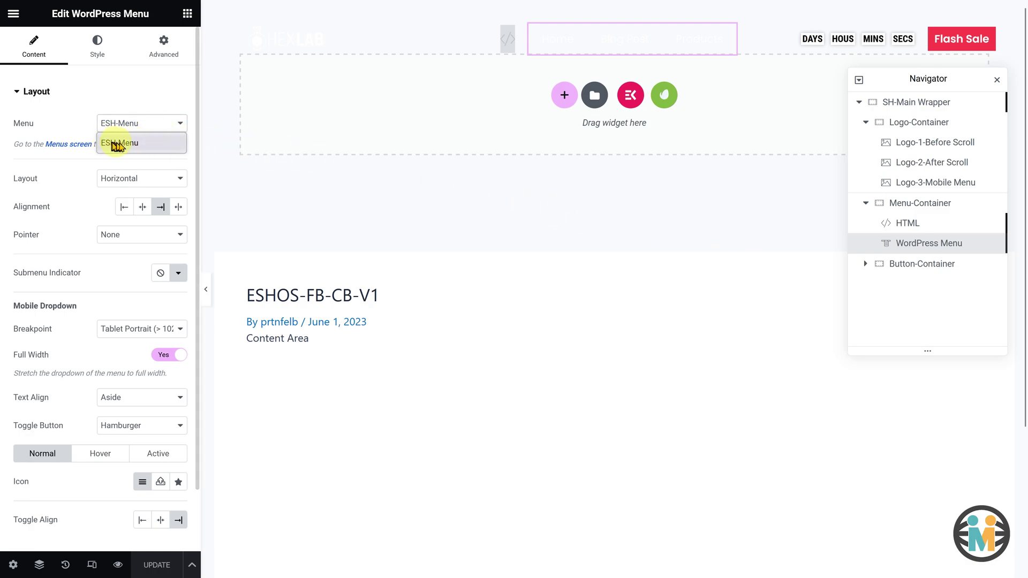
{"action": "left_click", "coordinate": [63, 132]}
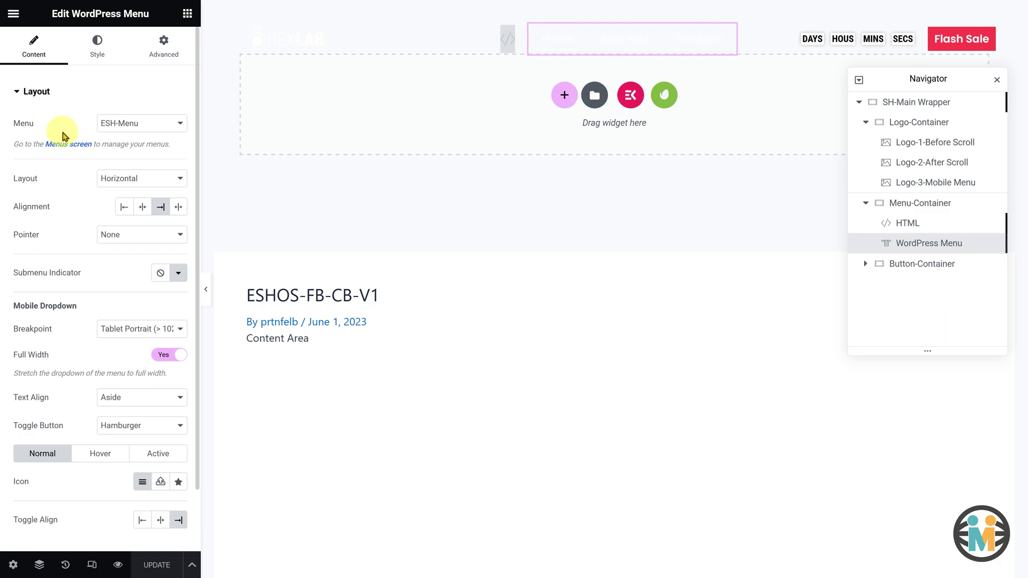
{"action": "left_click", "coordinate": [64, 145]}
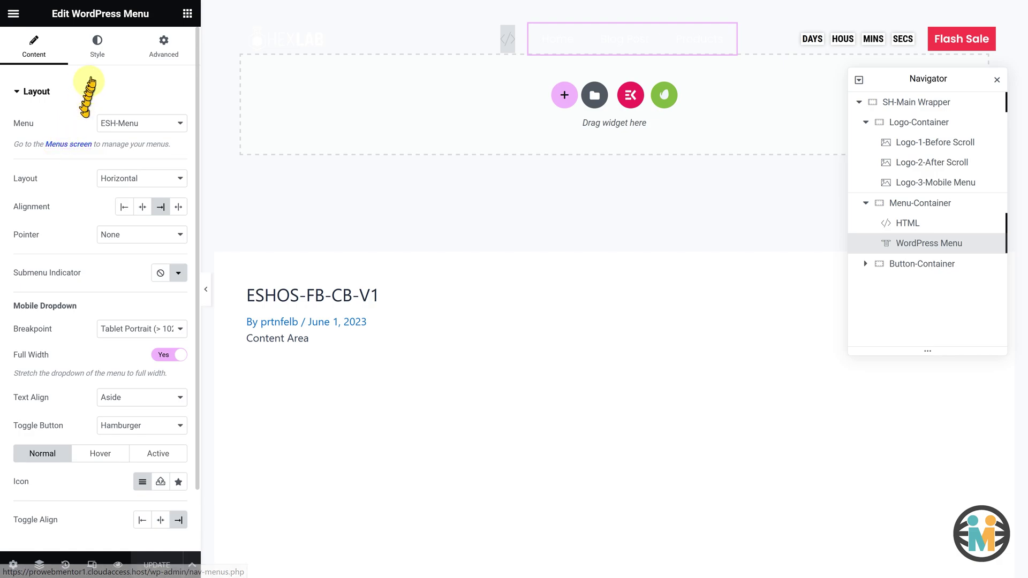
- Expand the menu's Style Dropdown and Toggle Button sections to show the red toggle colour, widening the panel
{"action": "left_click", "coordinate": [97, 46]}
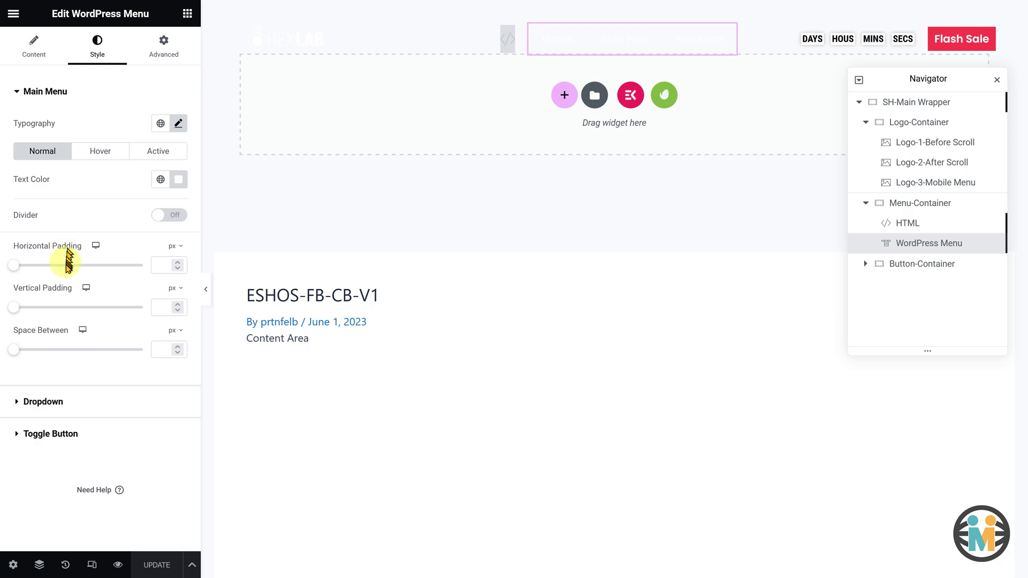
{"action": "left_click", "coordinate": [47, 403]}
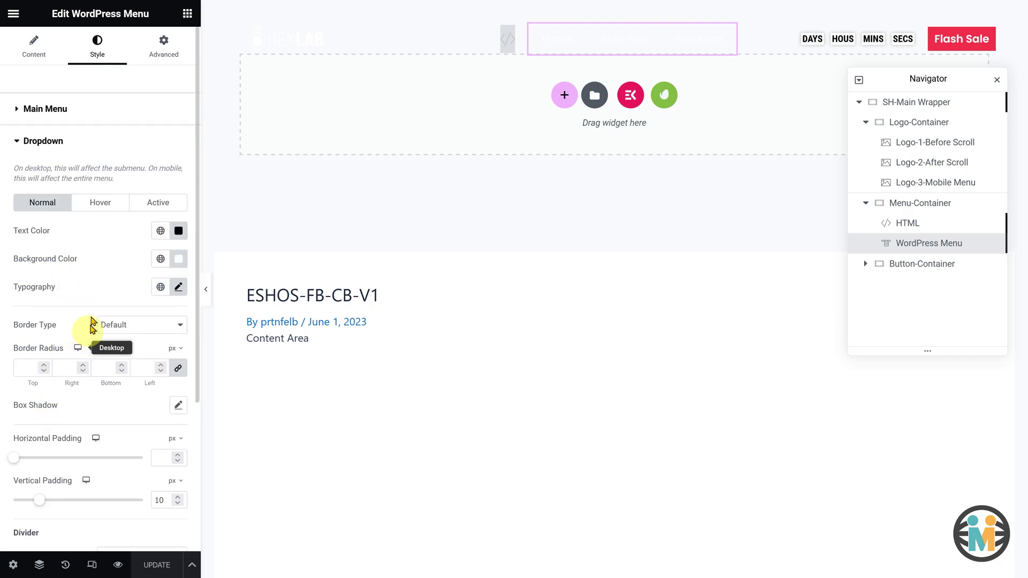
{"action": "left_click_drag", "start_coordinate": [9, 174], "coordinate": [123, 183]}
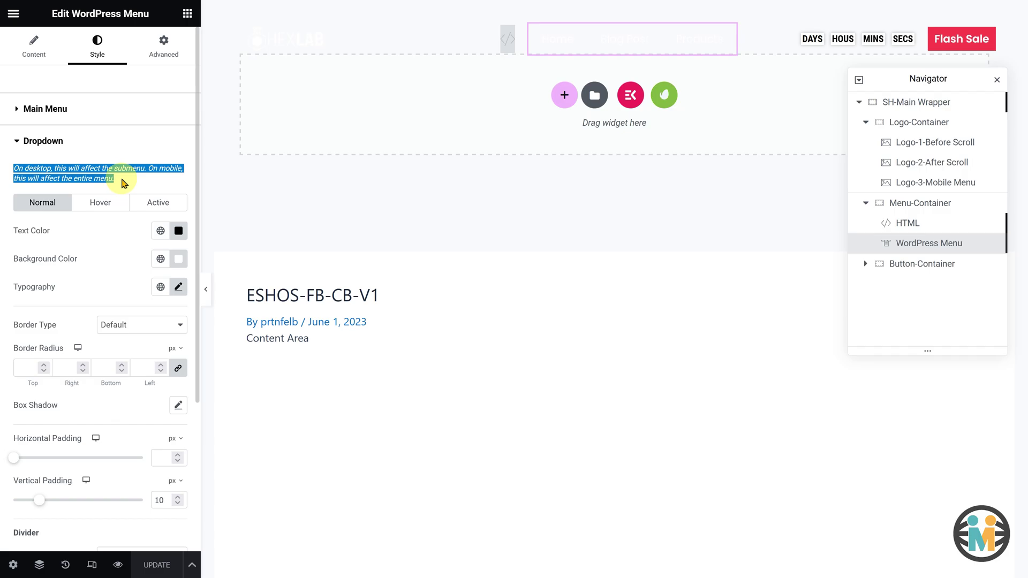
{"action": "scroll", "coordinate": [122, 182], "scroll_direction": "down", "scroll_amount": 4}
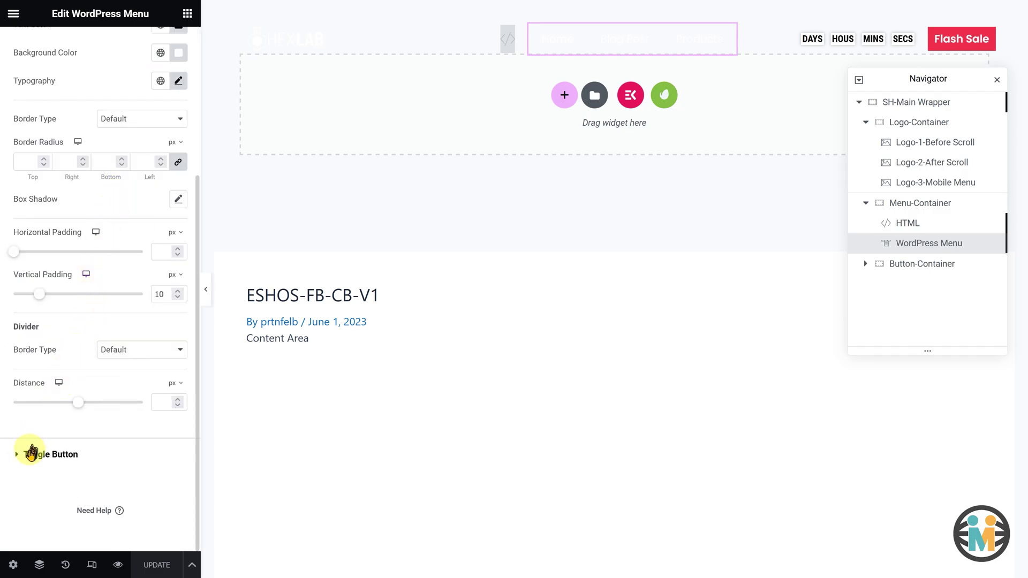
{"action": "left_click", "coordinate": [31, 454]}
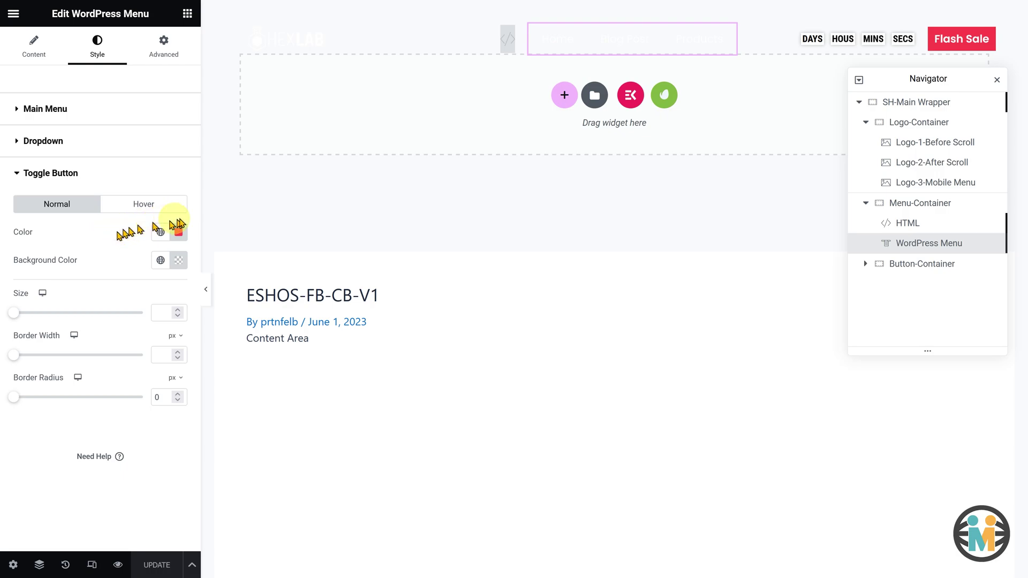
{"action": "left_click_drag", "start_coordinate": [202, 209], "coordinate": [250, 209]}
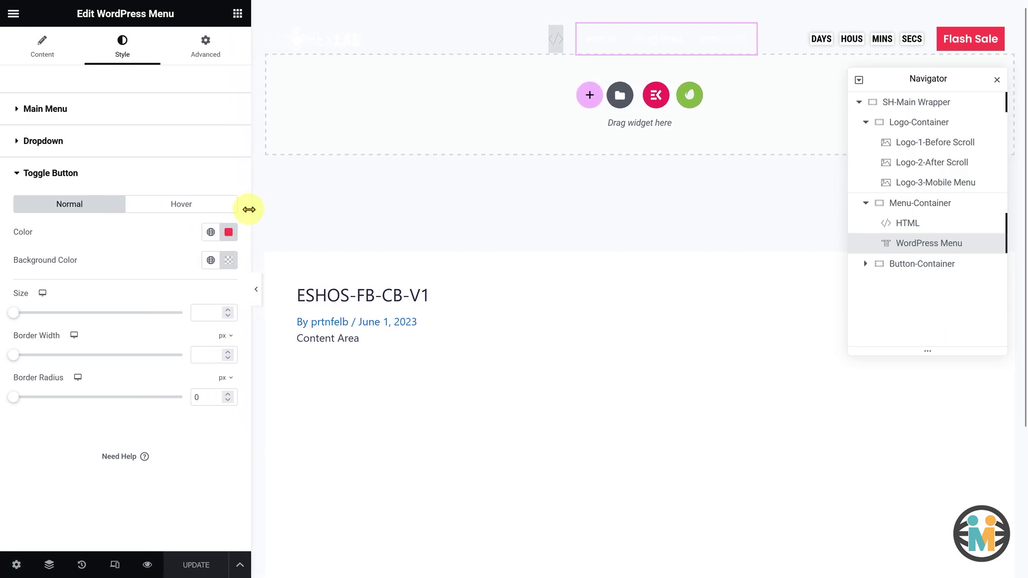
- Open the SH-Main Wrapper container's Custom CSS in the Advanced settings
{"action": "left_click", "coordinate": [871, 102]}
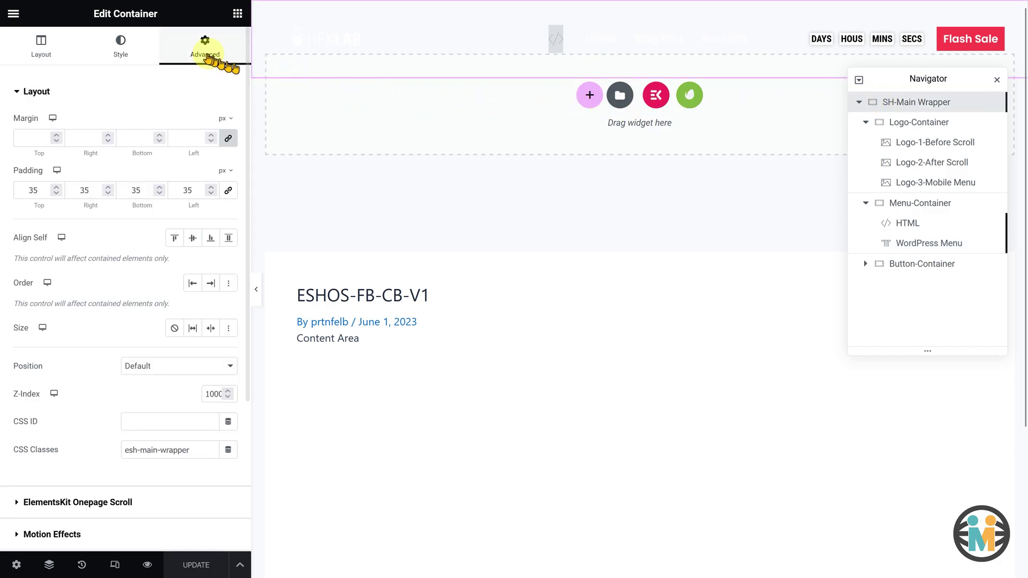
{"action": "left_click", "coordinate": [49, 92]}
{"action": "left_click", "coordinate": [70, 284]}
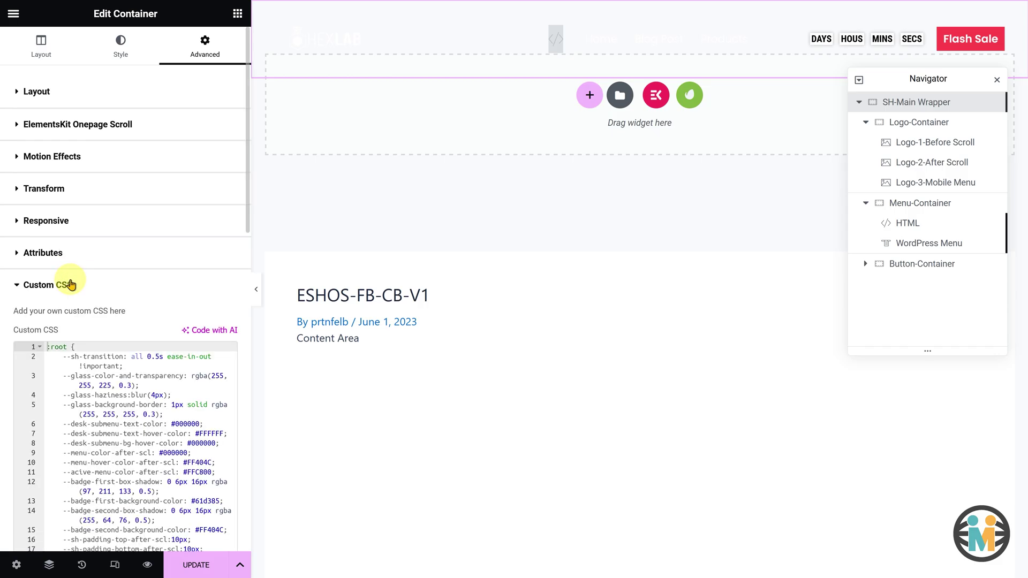
{"action": "scroll", "coordinate": [75, 276], "scroll_direction": "down", "scroll_amount": 3}
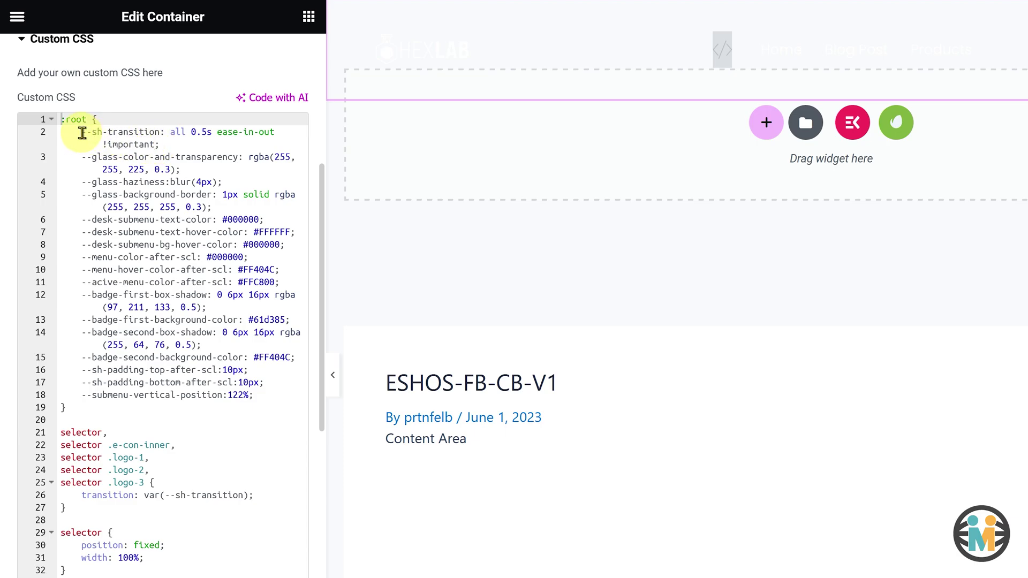
- Replace the --glass-color-and-transparency rgba value with #FFFFFF
{"action": "left_click", "coordinate": [82, 132]}
{"action": "left_click_drag", "start_coordinate": [82, 132], "coordinate": [167, 144]}
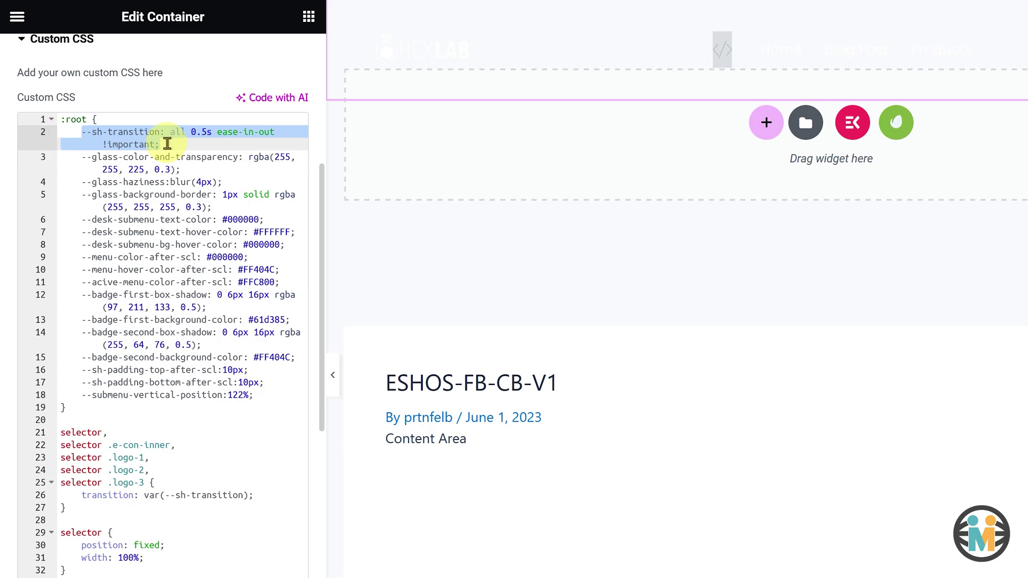
{"action": "left_click_drag", "start_coordinate": [181, 169], "coordinate": [90, 161]}
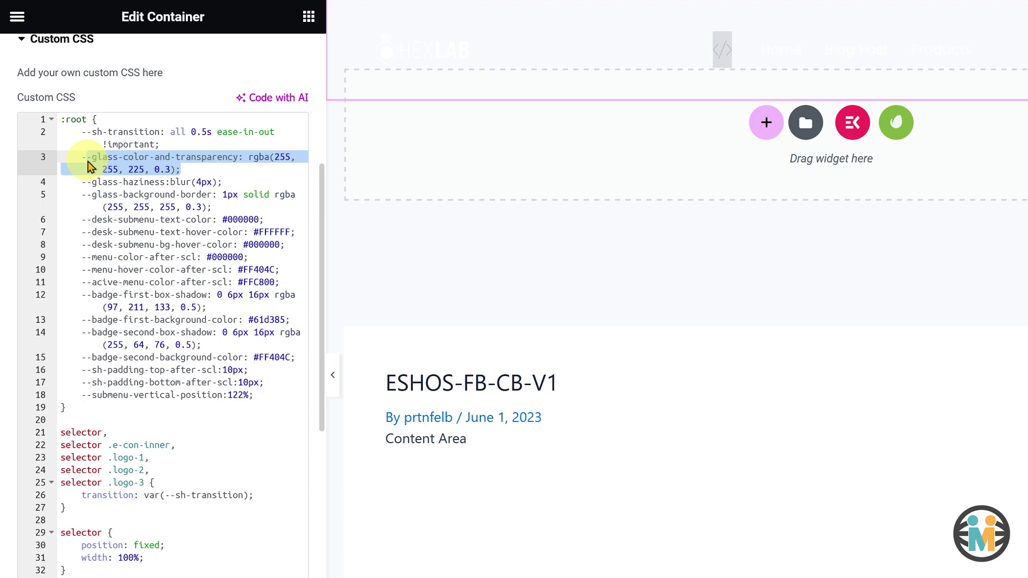
{"action": "left_click", "coordinate": [244, 154]}
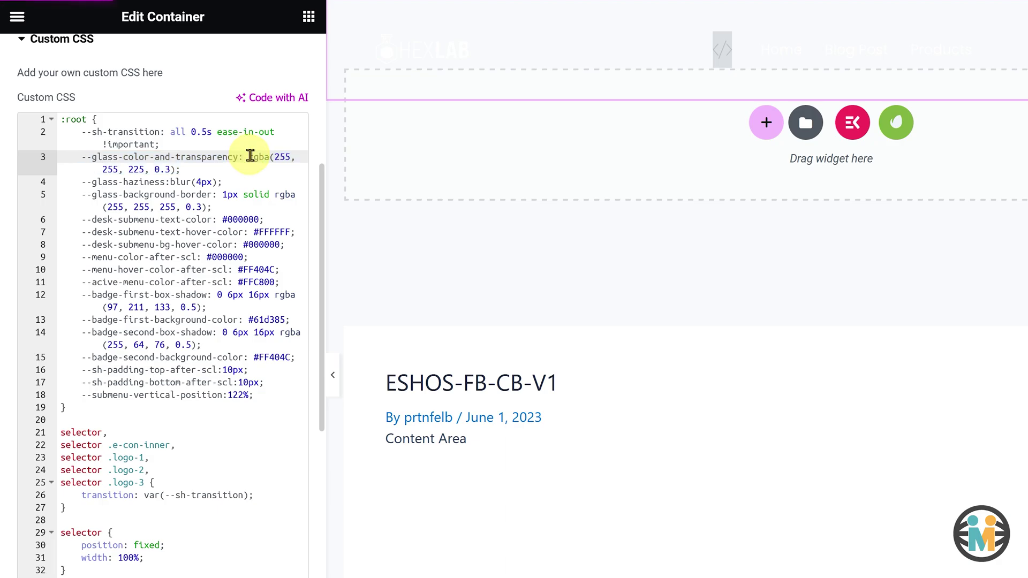
{"action": "left_click_drag", "start_coordinate": [250, 156], "coordinate": [215, 172]}
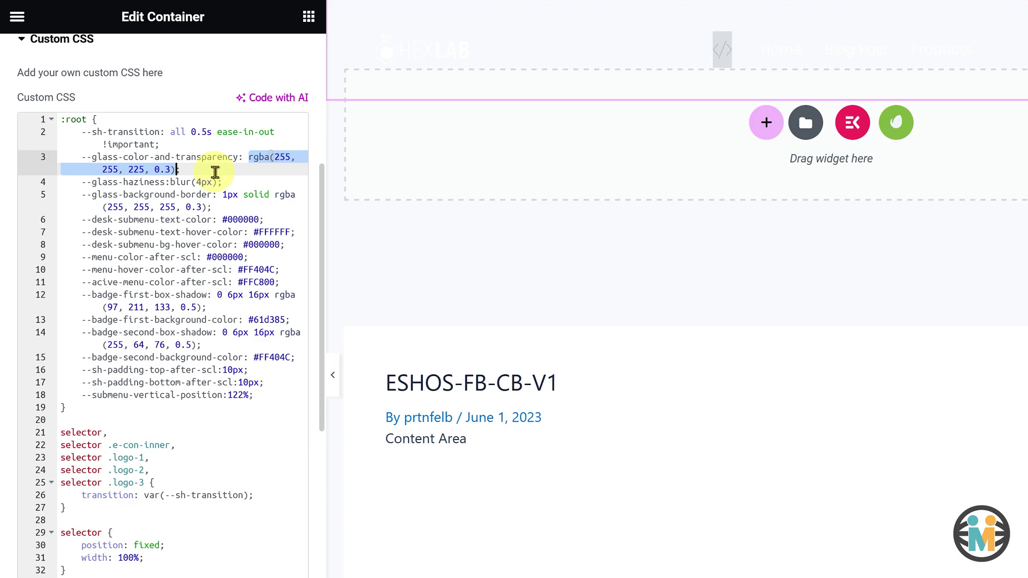
{"action": "type", "text": "#FFFFFF"}
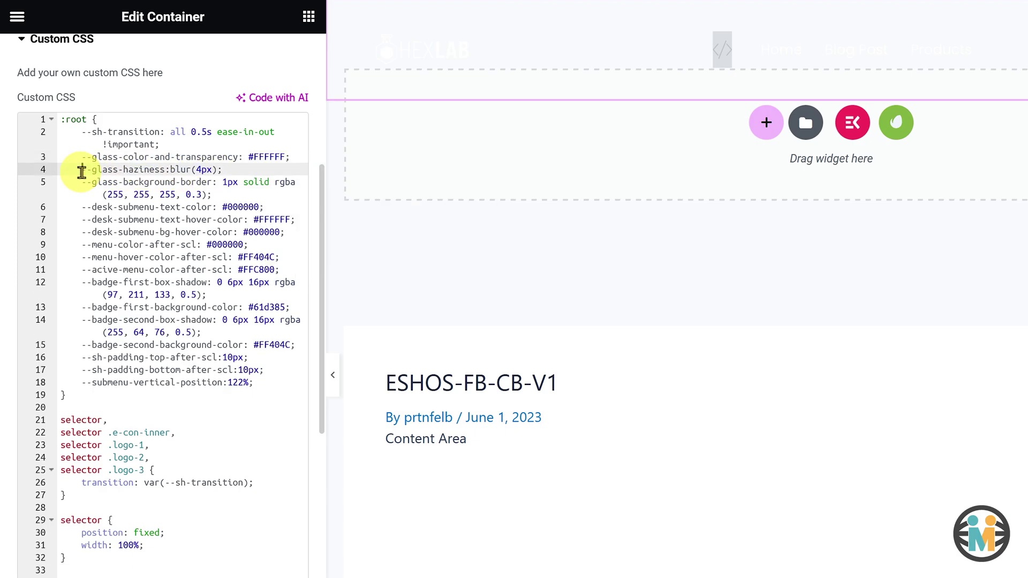
- Review the glass haziness, border, submenu text and after-scroll menu colour variables
{"action": "left_click_drag", "start_coordinate": [81, 169], "coordinate": [236, 171]}
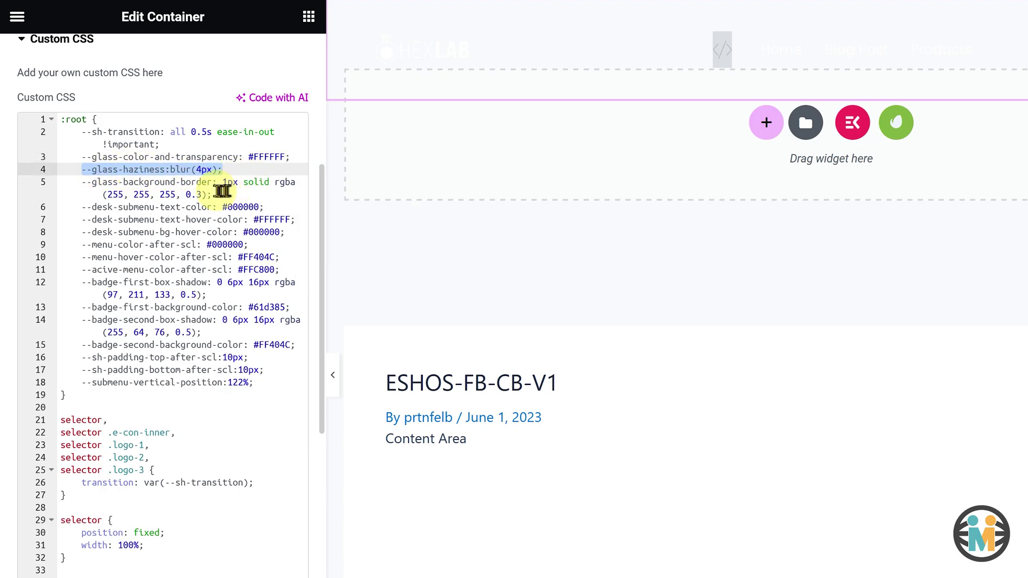
{"action": "left_click_drag", "start_coordinate": [217, 191], "coordinate": [76, 192]}
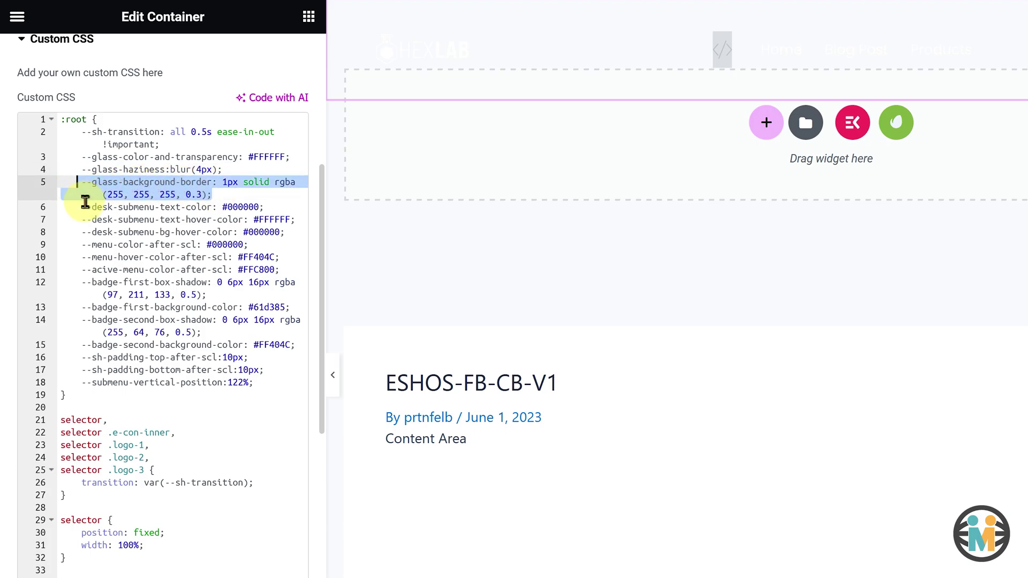
{"action": "left_click", "coordinate": [84, 204]}
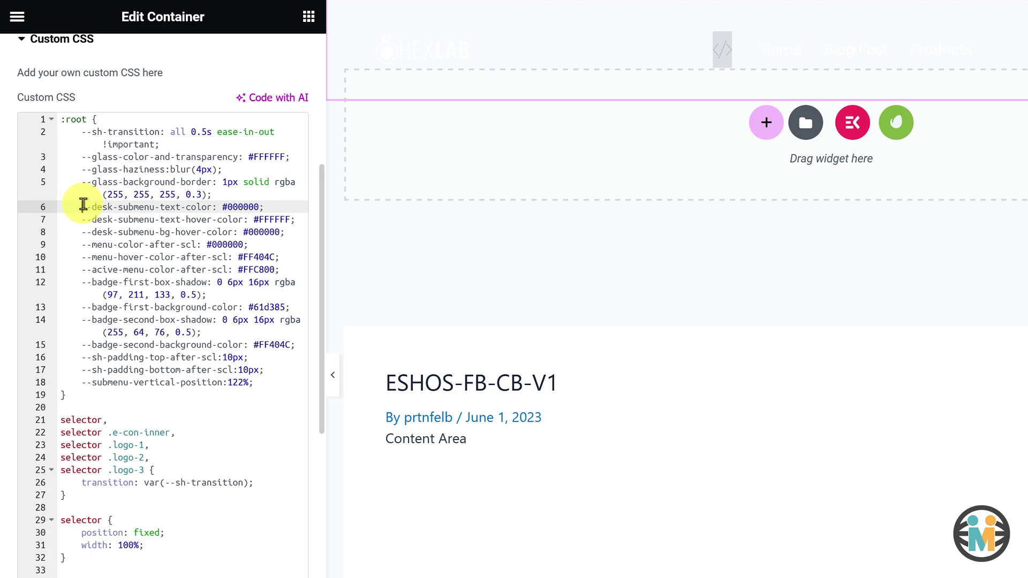
{"action": "left_click_drag", "start_coordinate": [84, 204], "coordinate": [287, 231]}
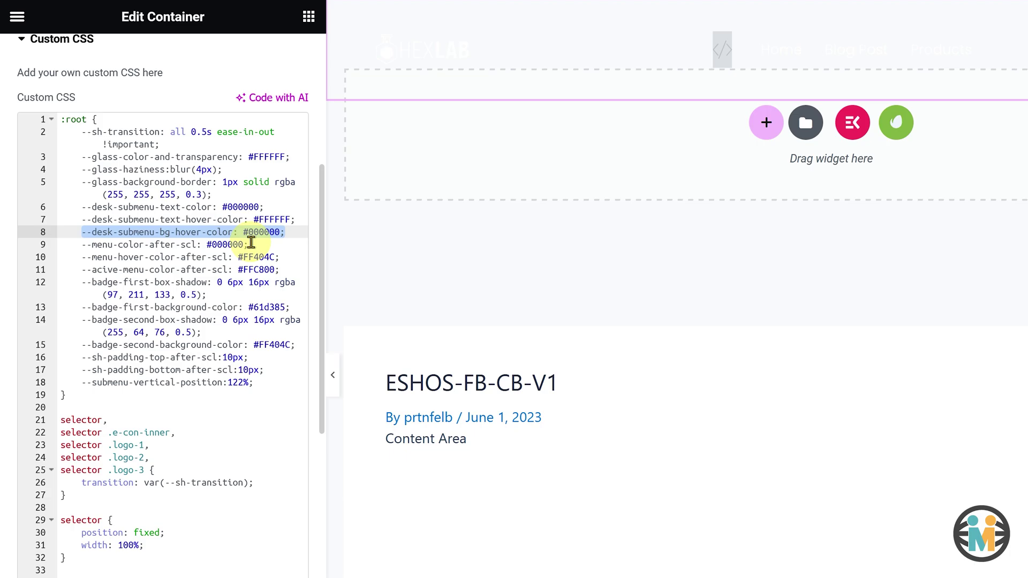
{"action": "left_click", "coordinate": [251, 243]}
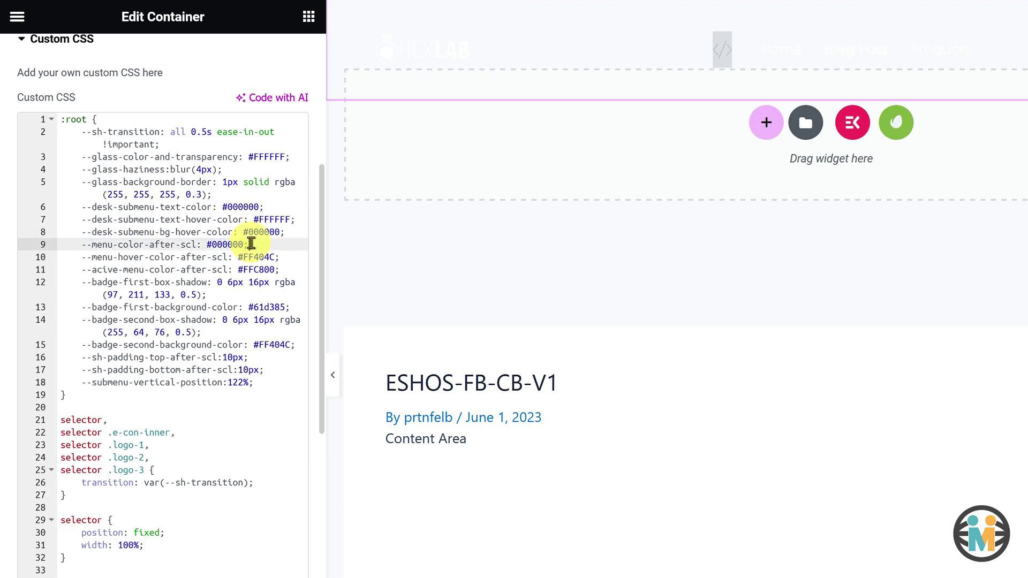
{"action": "left_click_drag", "start_coordinate": [251, 243], "coordinate": [88, 269]}
{"action": "left_click", "coordinate": [281, 268]}
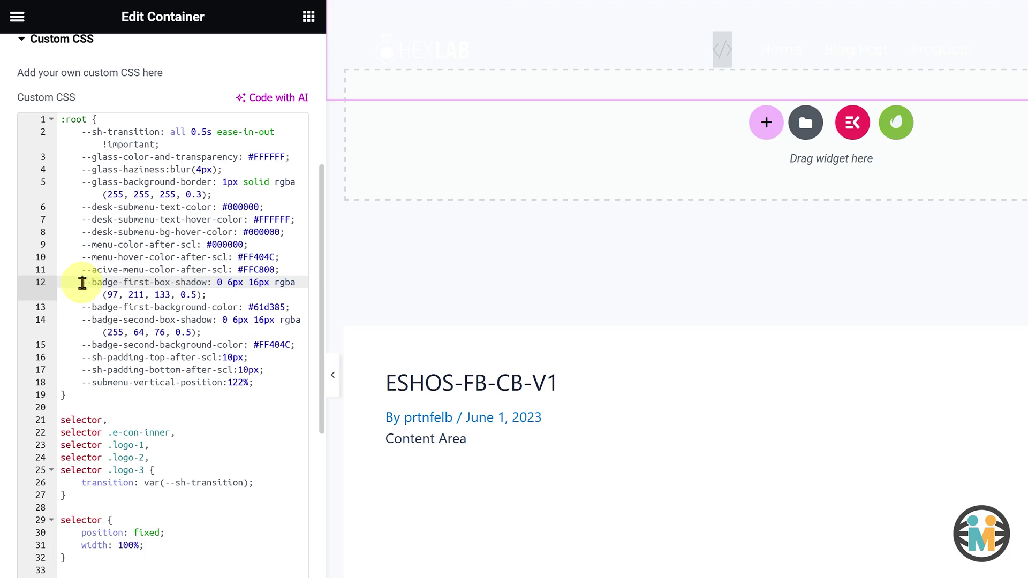
{"action": "left_click_drag", "start_coordinate": [82, 283], "coordinate": [80, 307]}
{"action": "left_click_drag", "start_coordinate": [202, 332], "coordinate": [70, 321]}
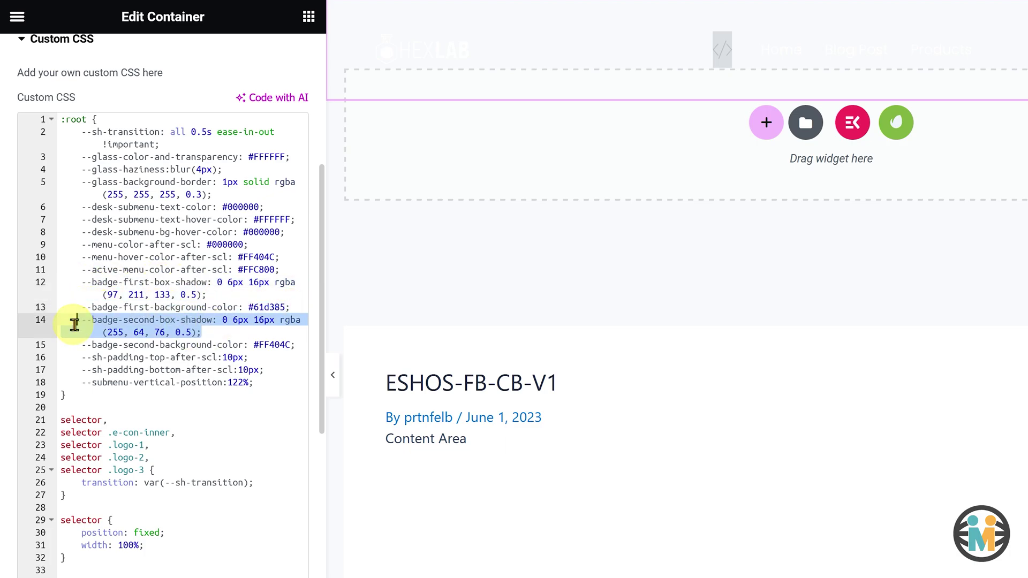
{"action": "left_click_drag", "start_coordinate": [294, 345], "coordinate": [75, 348]}
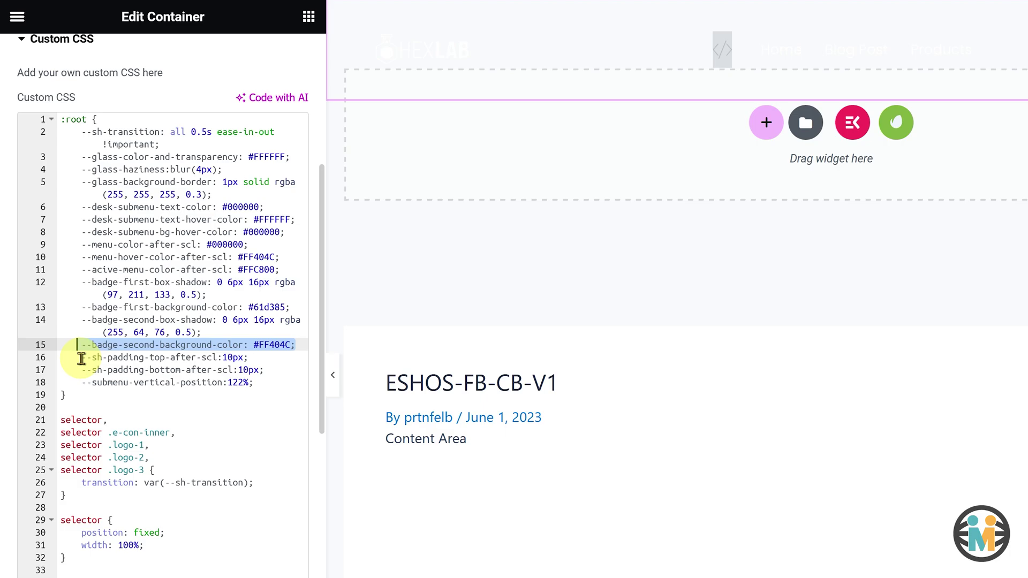
{"action": "left_click_drag", "start_coordinate": [81, 358], "coordinate": [267, 387]}
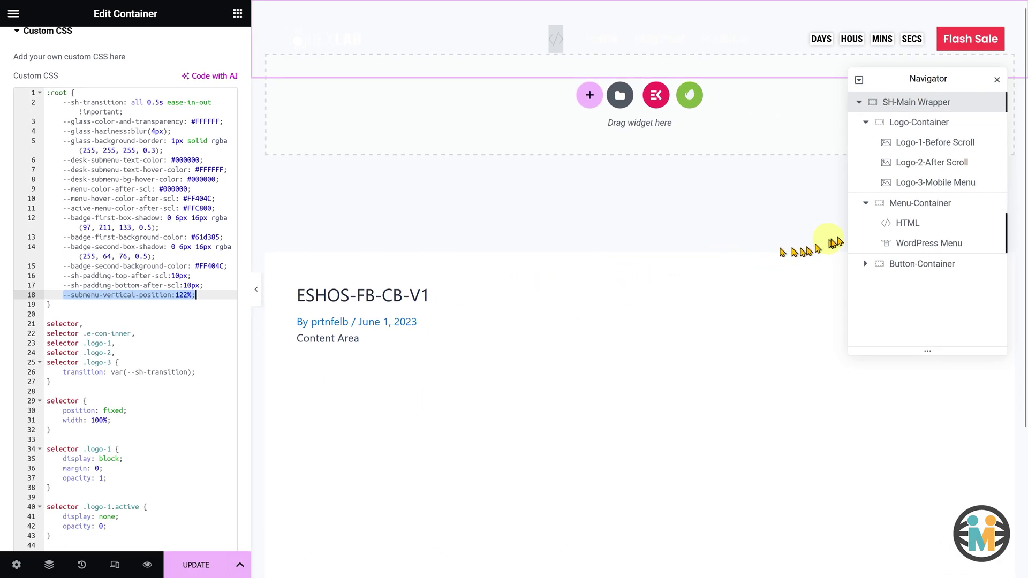
- In the menu's HTML widget code, replace all nth-child(1) with nth-child(3) to move the green badge
{"action": "left_click", "coordinate": [889, 226]}
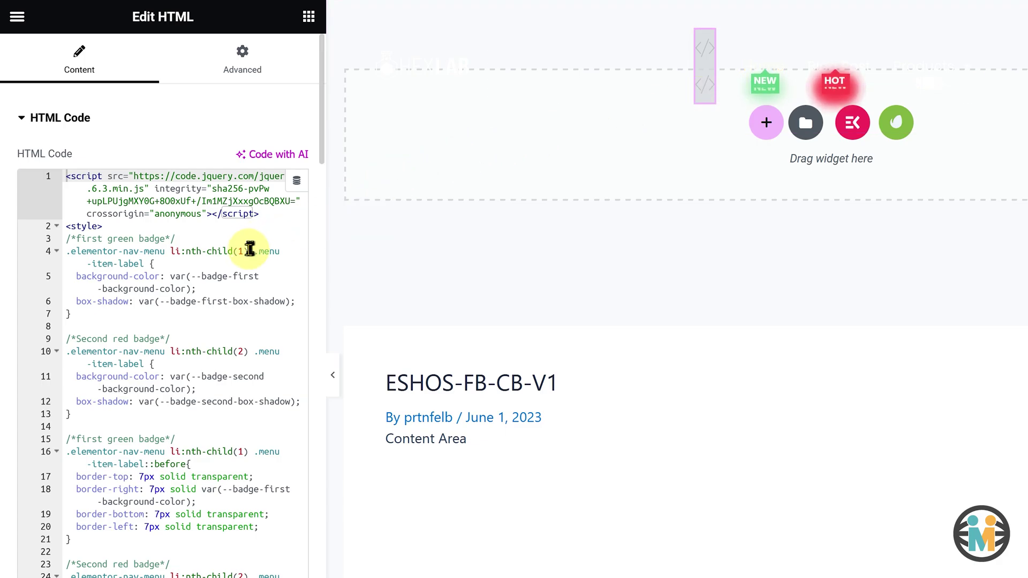
{"action": "left_click", "coordinate": [240, 252]}
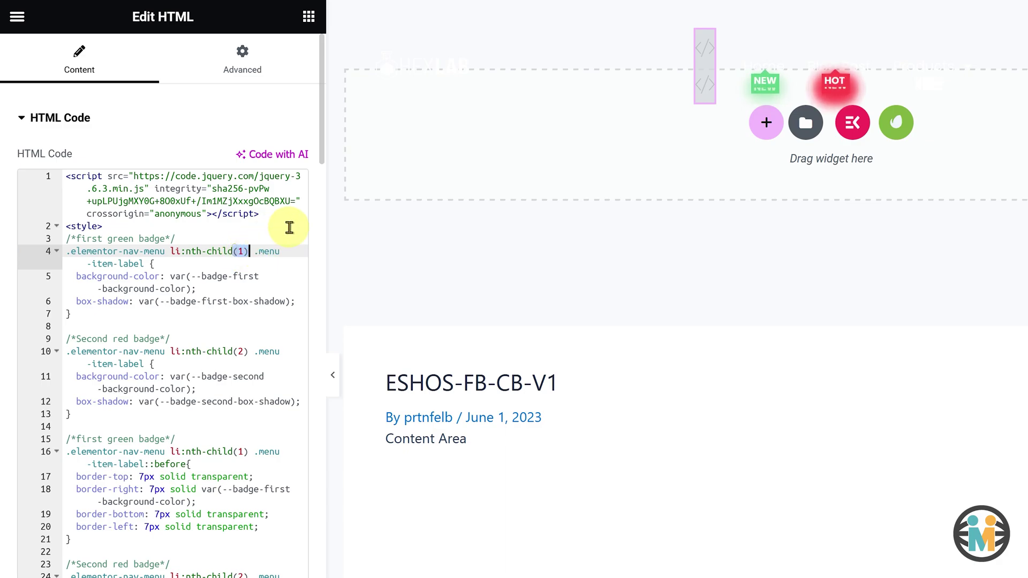
{"action": "key", "text": "ctrl+h"}
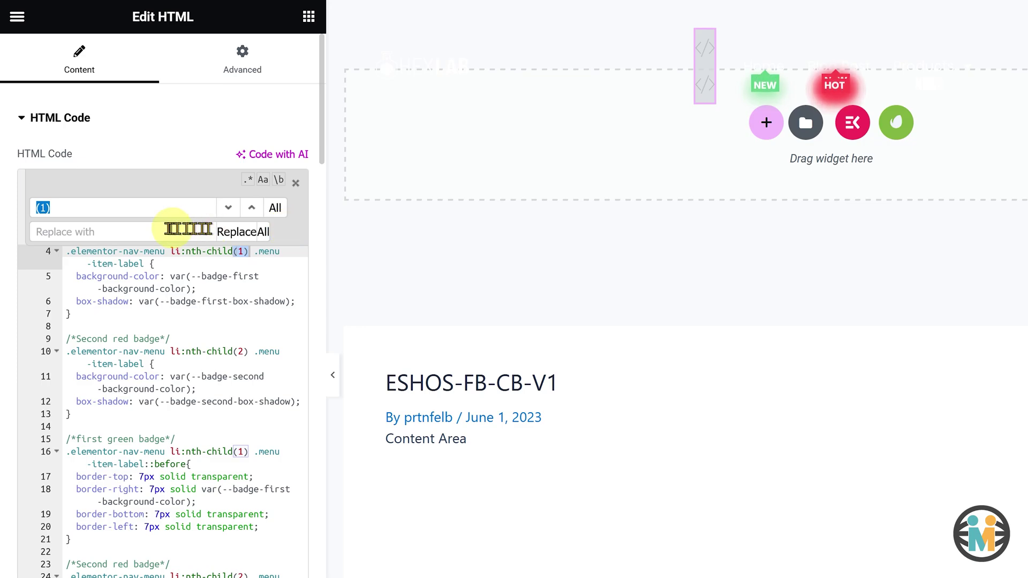
{"action": "left_click", "coordinate": [158, 230]}
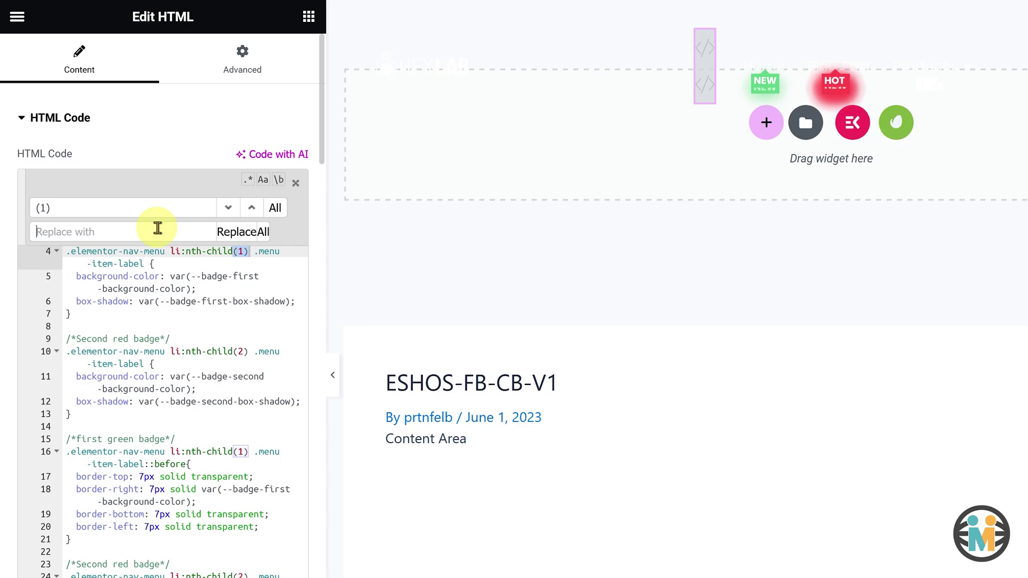
{"action": "type", "text": "(3)"}
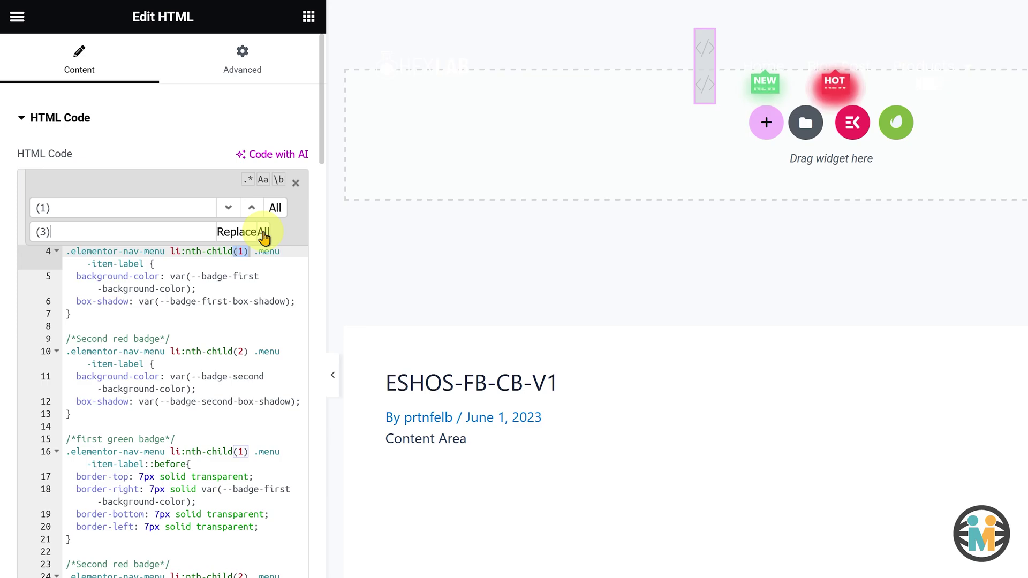
{"action": "left_click", "coordinate": [263, 235]}
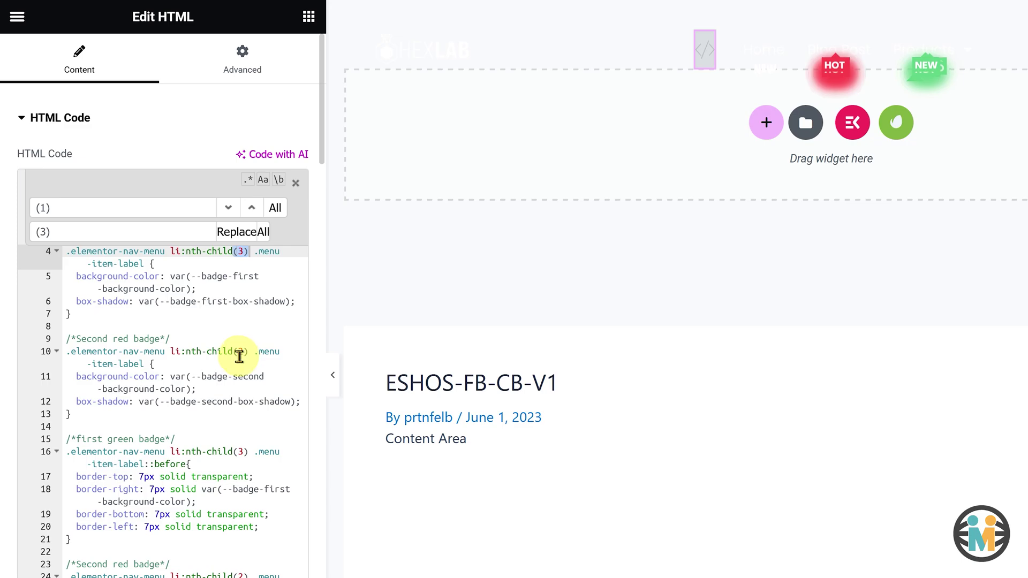
- Replace all nth-child(2) with nth-child(1) so the red HOT badge sits on Home
{"action": "left_click", "coordinate": [241, 353]}
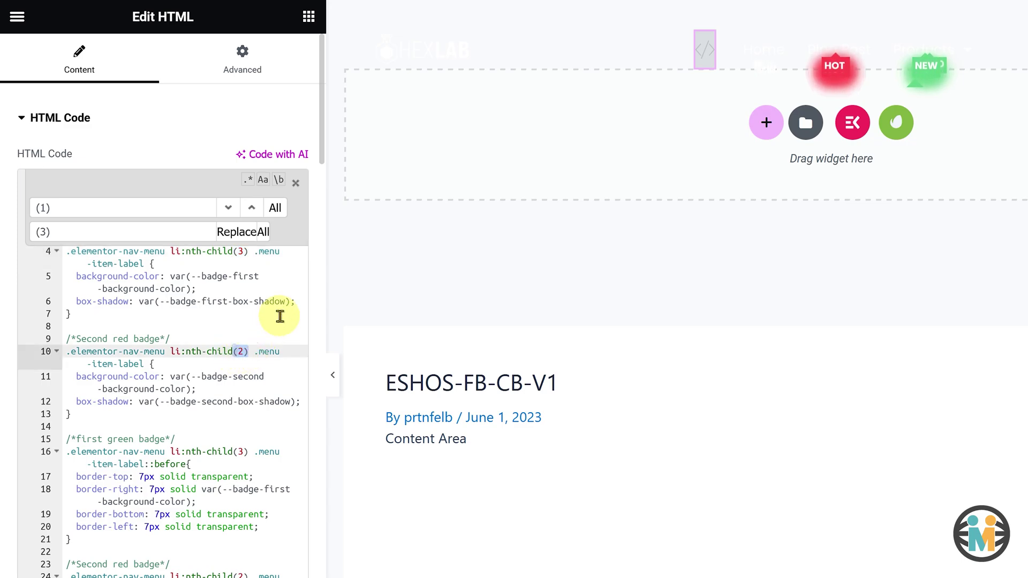
{"action": "key", "text": "ctrl+h"}
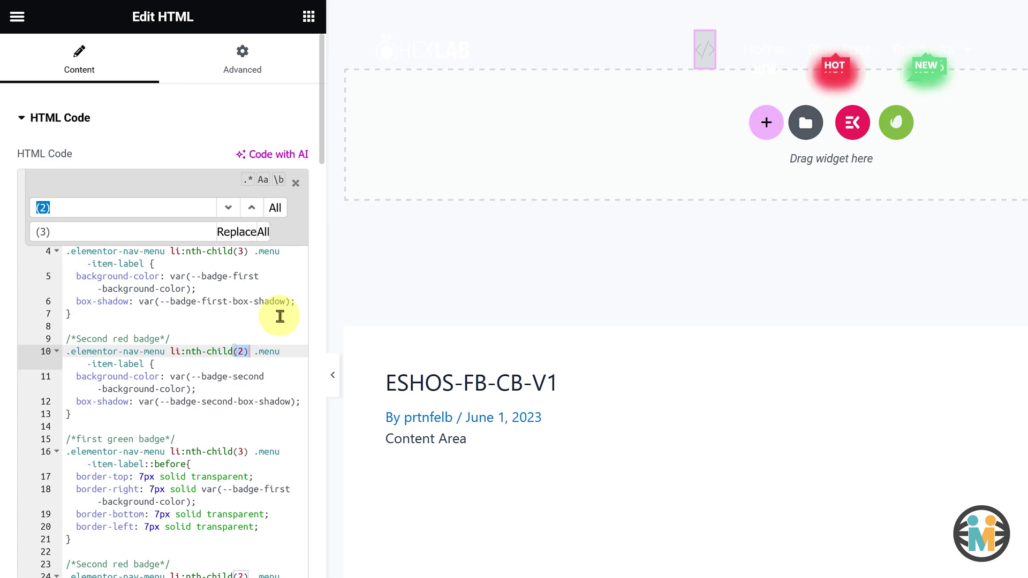
{"action": "left_click_drag", "start_coordinate": [81, 233], "coordinate": [26, 237]}
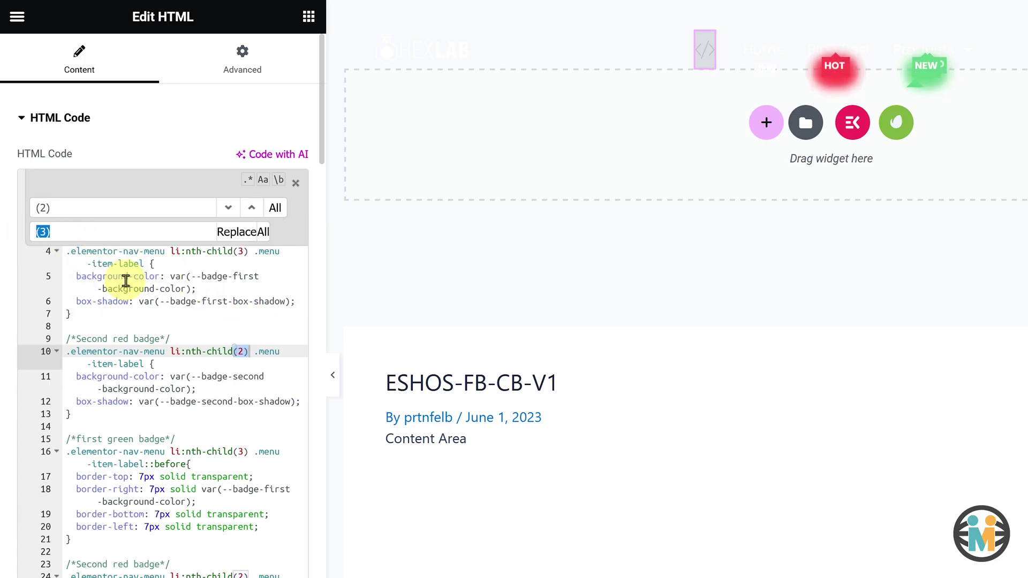
{"action": "type", "text": "(1)"}
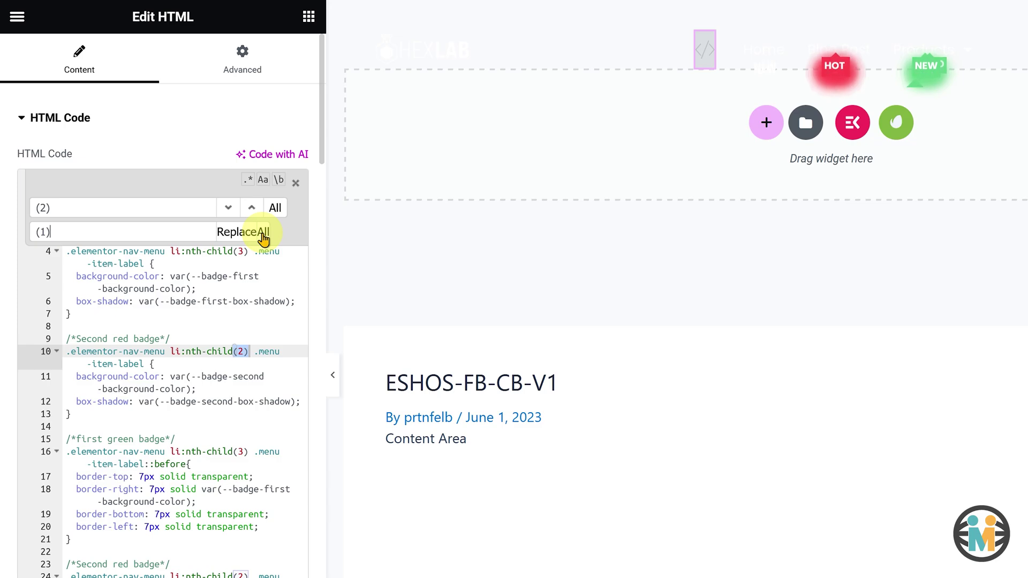
{"action": "left_click", "coordinate": [263, 234]}
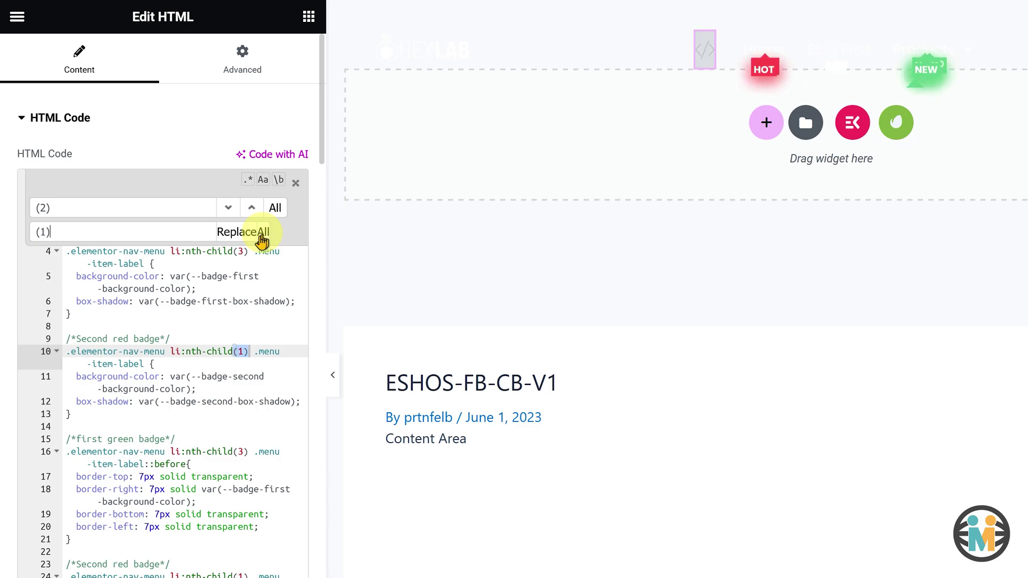
- Change NEW to HELLO in the script's firstBadgeText line
{"action": "scroll", "coordinate": [229, 345], "scroll_direction": "down", "scroll_amount": 15}
{"action": "scroll", "coordinate": [217, 404], "scroll_direction": "down", "scroll_amount": 10}
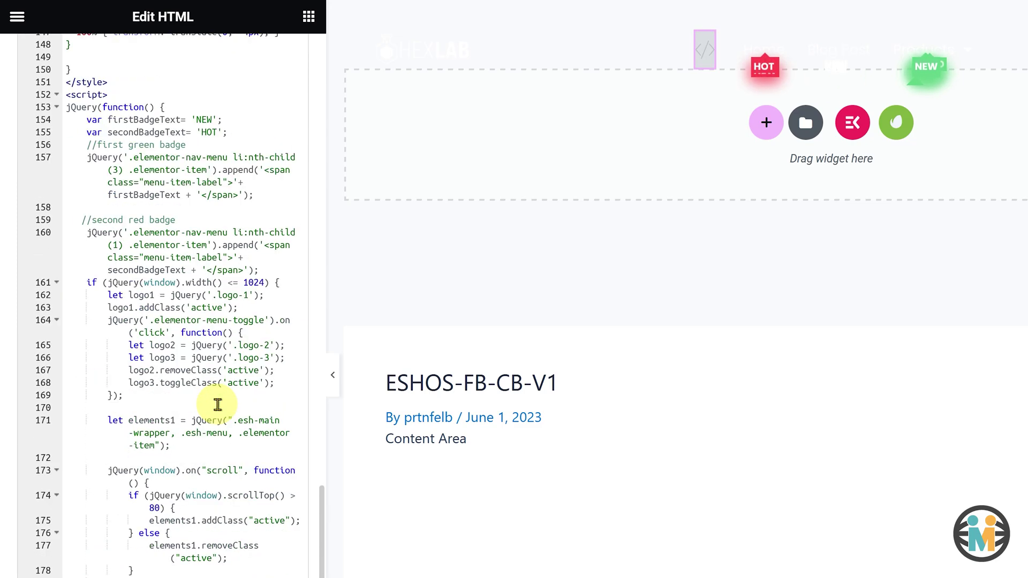
{"action": "scroll", "coordinate": [214, 402], "scroll_direction": "up", "scroll_amount": 4}
{"action": "left_click_drag", "start_coordinate": [86, 294], "coordinate": [254, 311]}
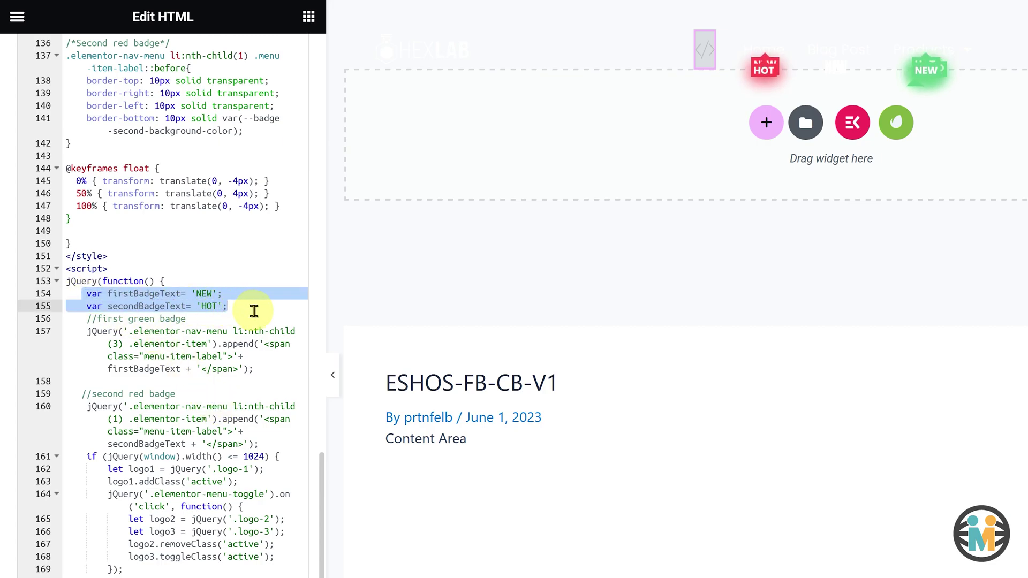
{"action": "left_click", "coordinate": [254, 311]}
{"action": "left_click", "coordinate": [198, 293]}
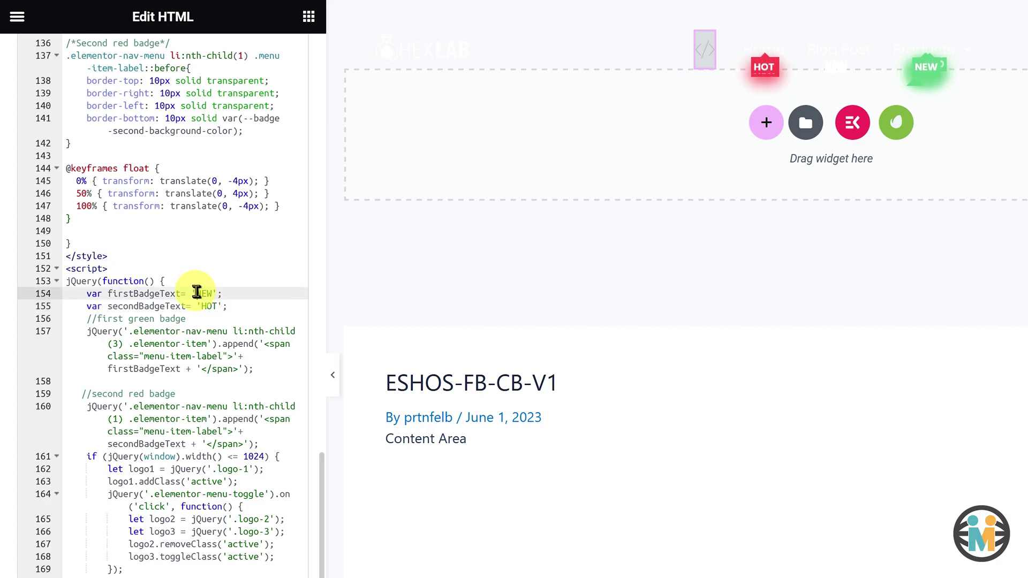
{"action": "double_click", "coordinate": [207, 294]}
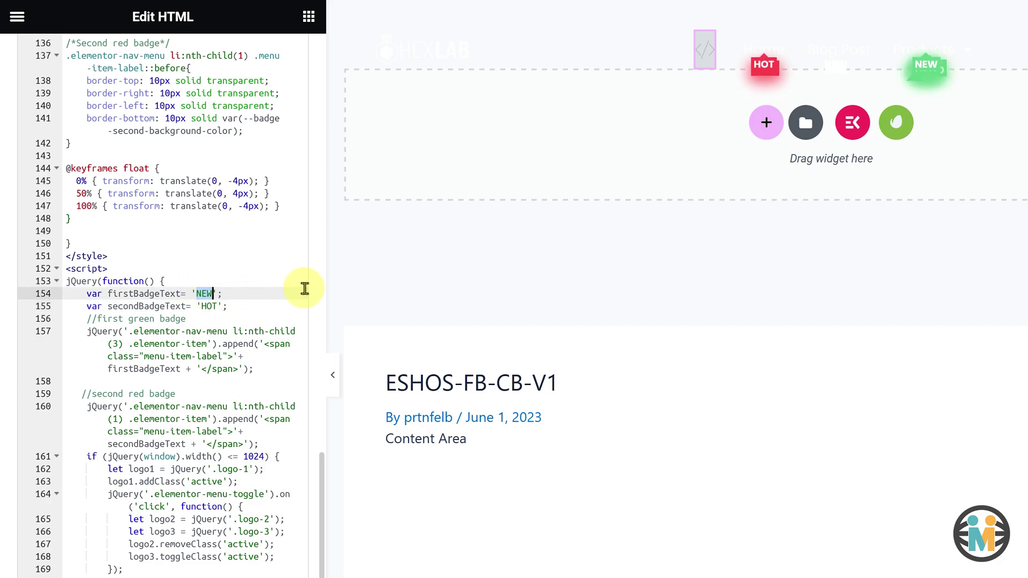
{"action": "type", "text": "HELLO"}
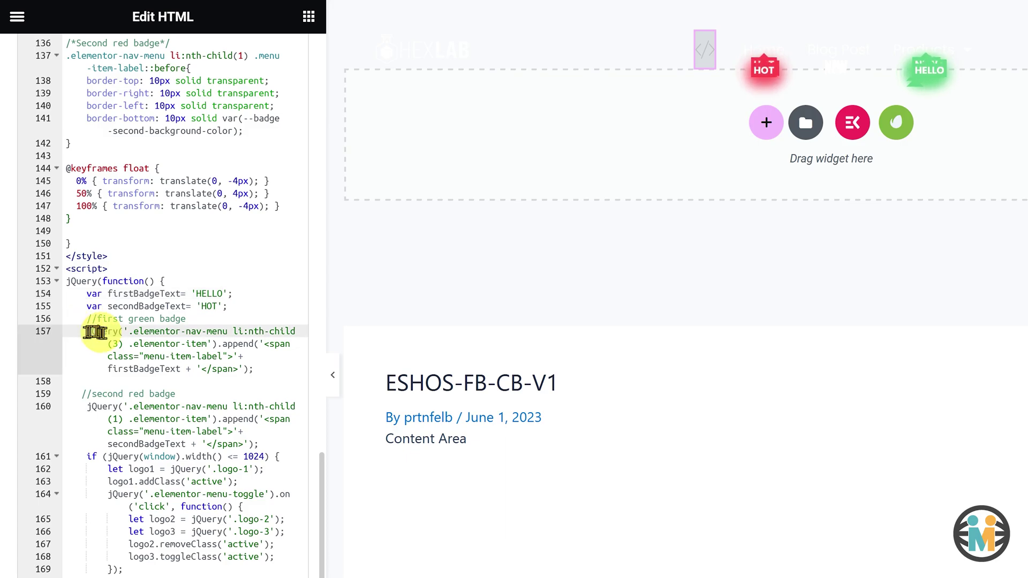
- Temporarily comment out the first green badge append statement, then uncomment it
{"action": "left_click_drag", "start_coordinate": [88, 332], "coordinate": [217, 368]}
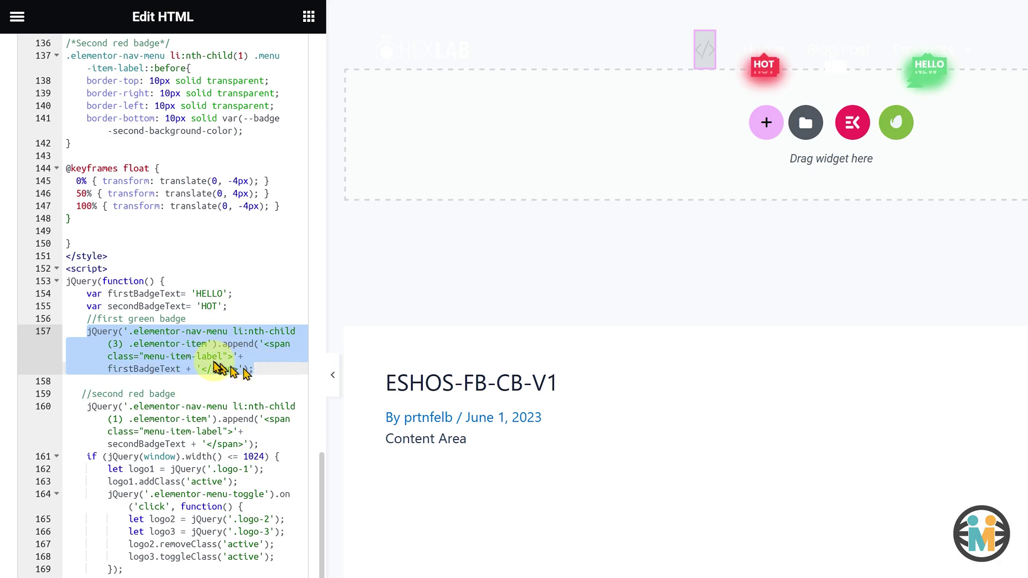
{"action": "left_click", "coordinate": [86, 331]}
{"action": "type", "text": "//"}
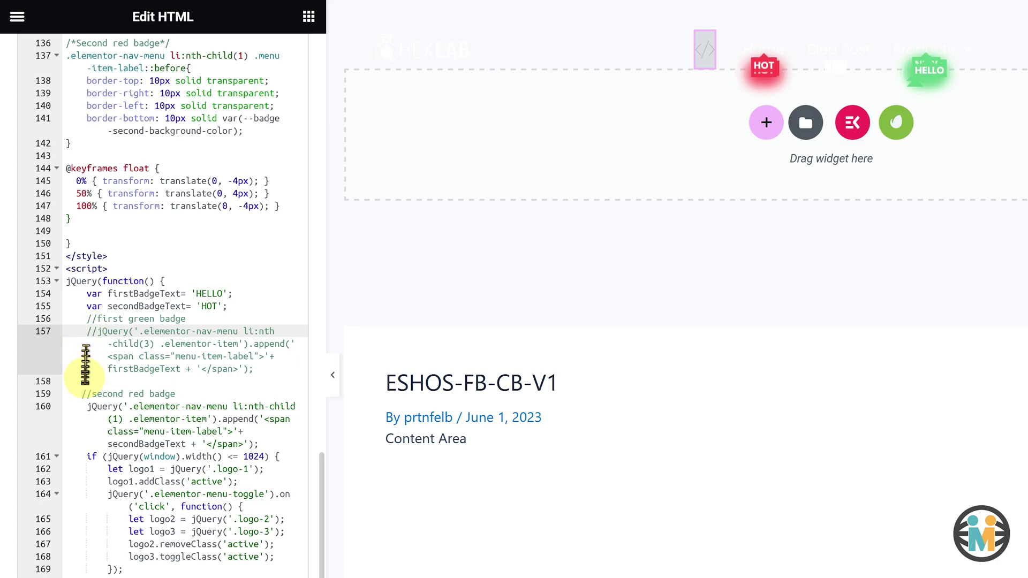
{"action": "left_click_drag", "start_coordinate": [82, 393], "coordinate": [275, 444]}
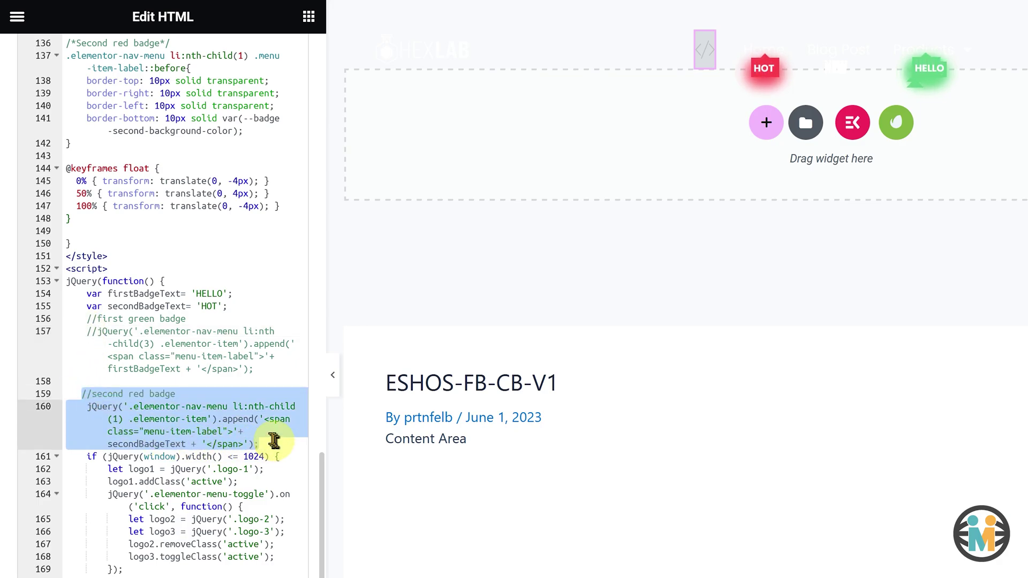
{"action": "left_click", "coordinate": [99, 331]}
{"action": "key", "text": "BackSpace"}
{"action": "key", "text": "BackSpace"}
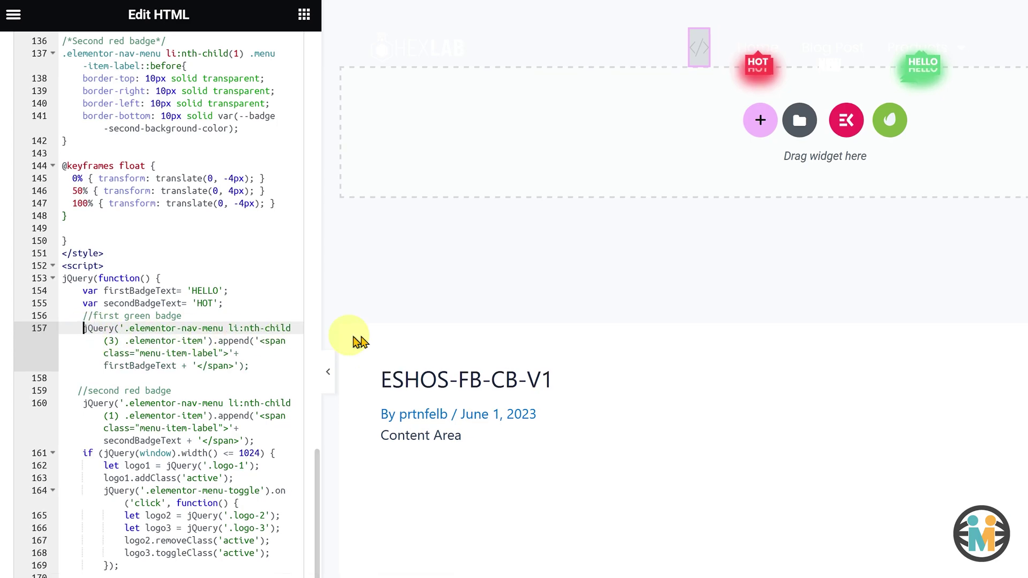
- Select the header's FlashTimer widget from the Navigator structure to edit it
{"action": "left_click", "coordinate": [866, 264]}
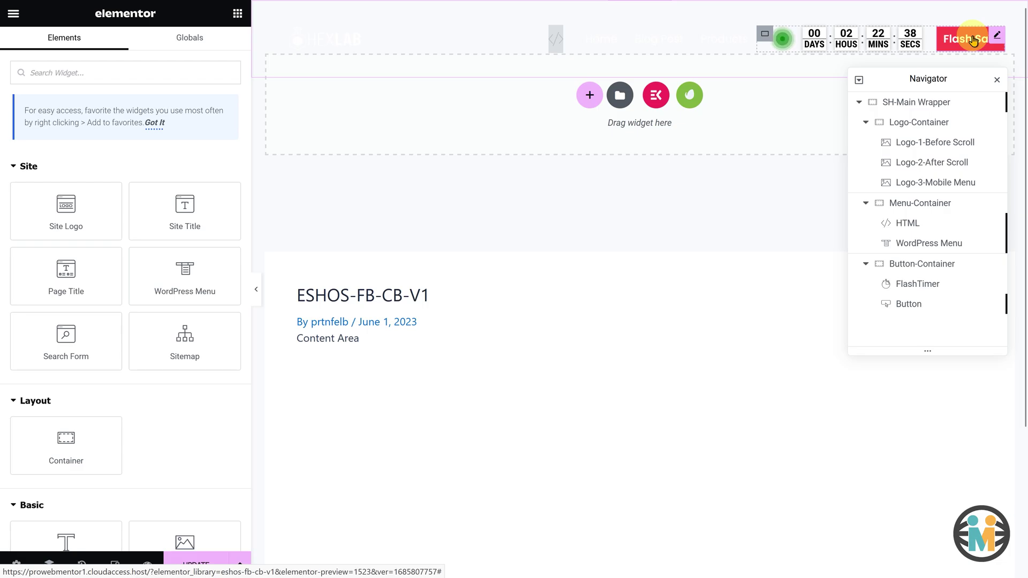
{"action": "left_click", "coordinate": [846, 44]}
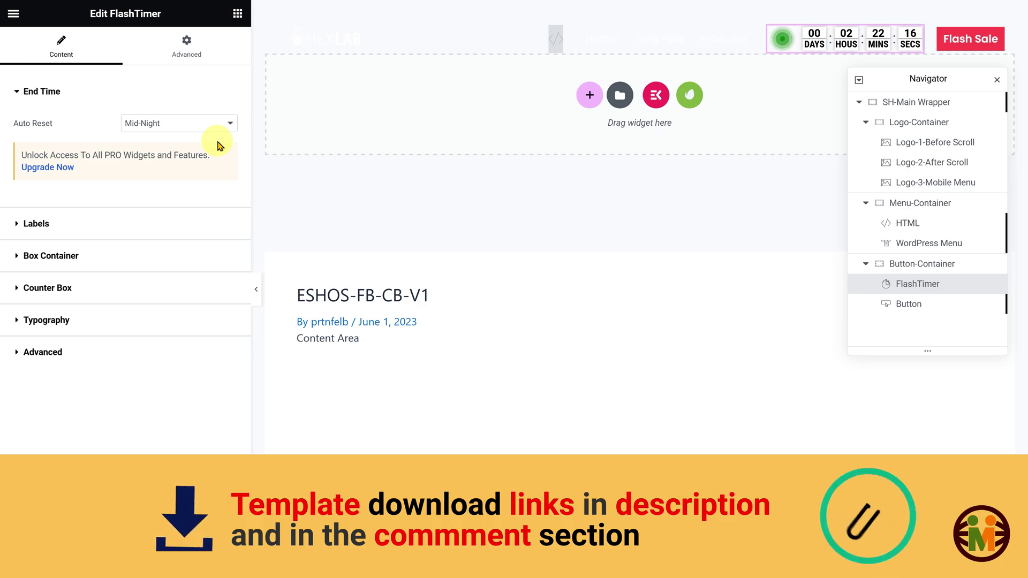
- Set the FlashTimer End Time Auto Reset to No
{"action": "left_click", "coordinate": [174, 128]}
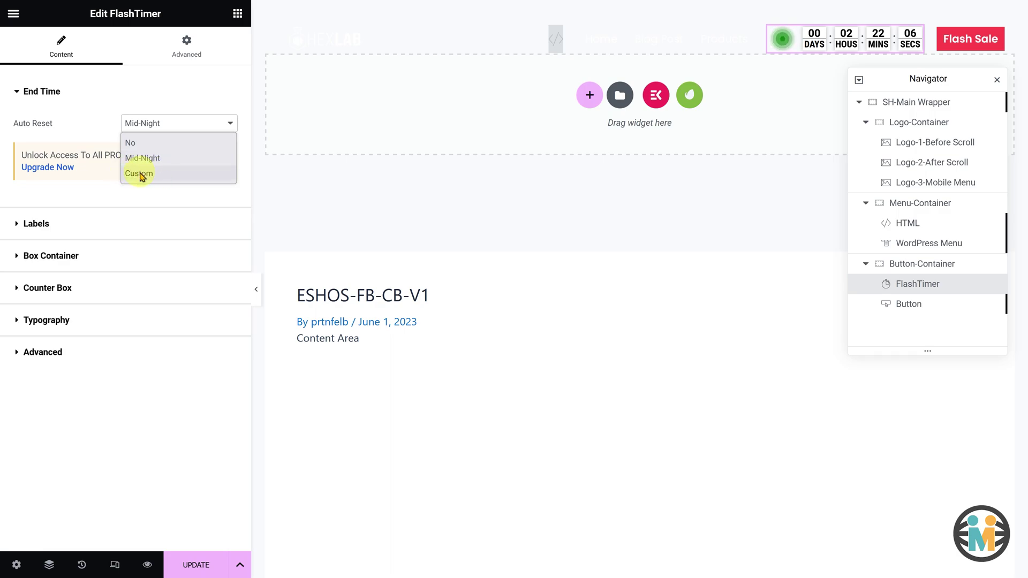
{"action": "left_click", "coordinate": [140, 175]}
{"action": "left_click", "coordinate": [150, 126]}
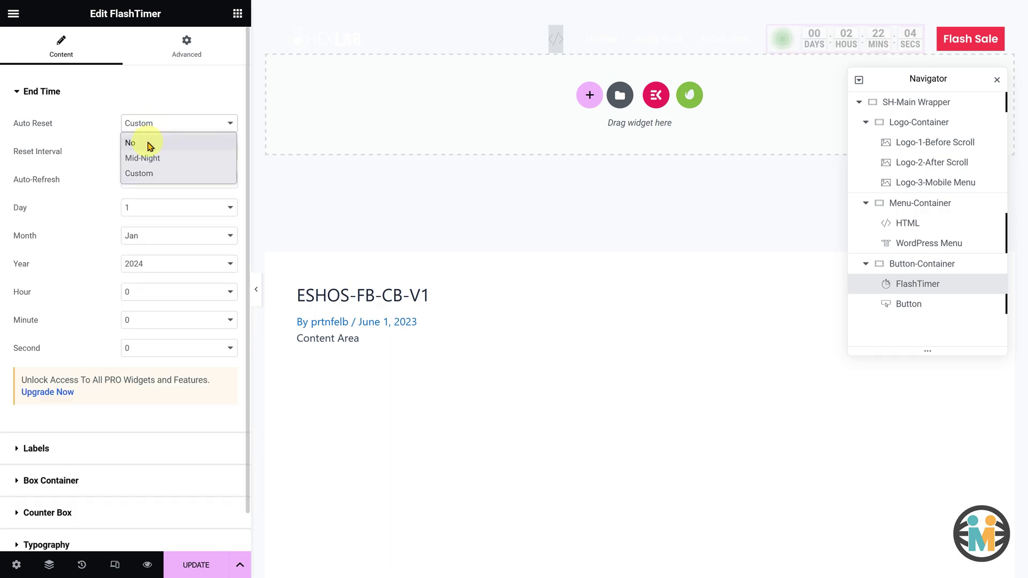
{"action": "left_click", "coordinate": [150, 146]}
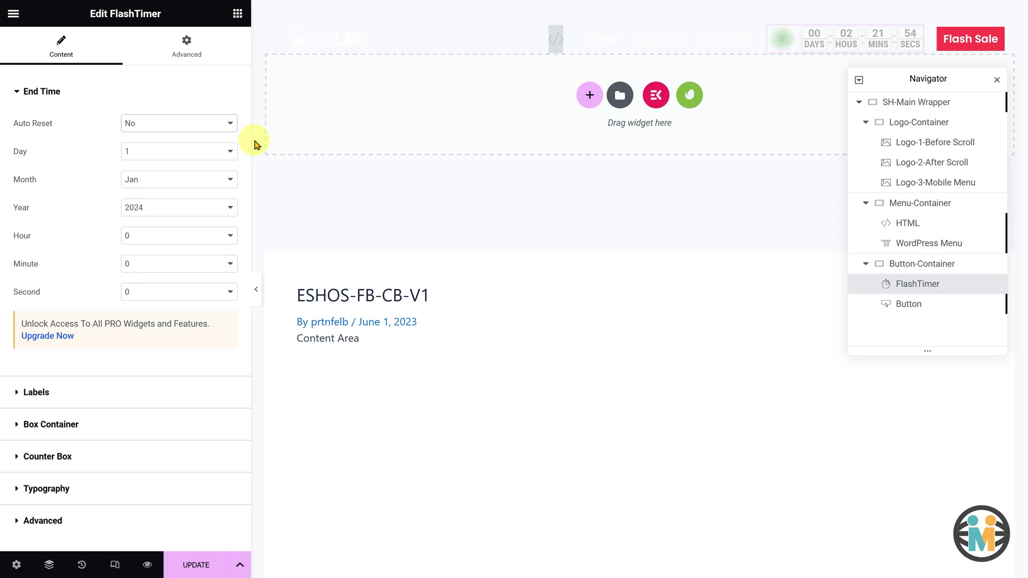
- Look through the Labels, Box Container, Counter Box and Typography settings, then update the page
{"action": "left_click", "coordinate": [104, 405]}
{"action": "scroll", "coordinate": [104, 402], "scroll_direction": "down", "scroll_amount": 2}
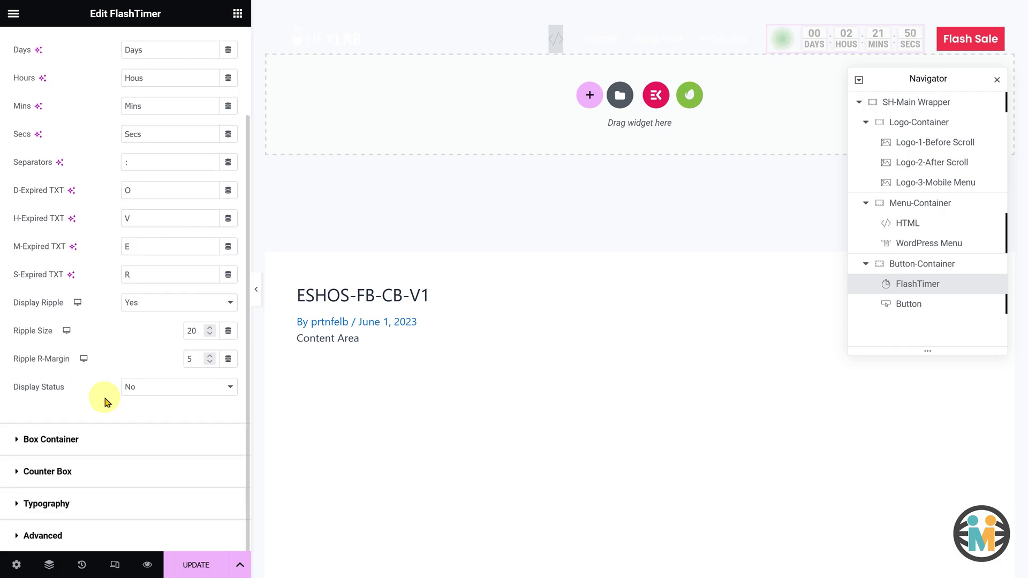
{"action": "left_click", "coordinate": [101, 436]}
{"action": "left_click", "coordinate": [102, 436]}
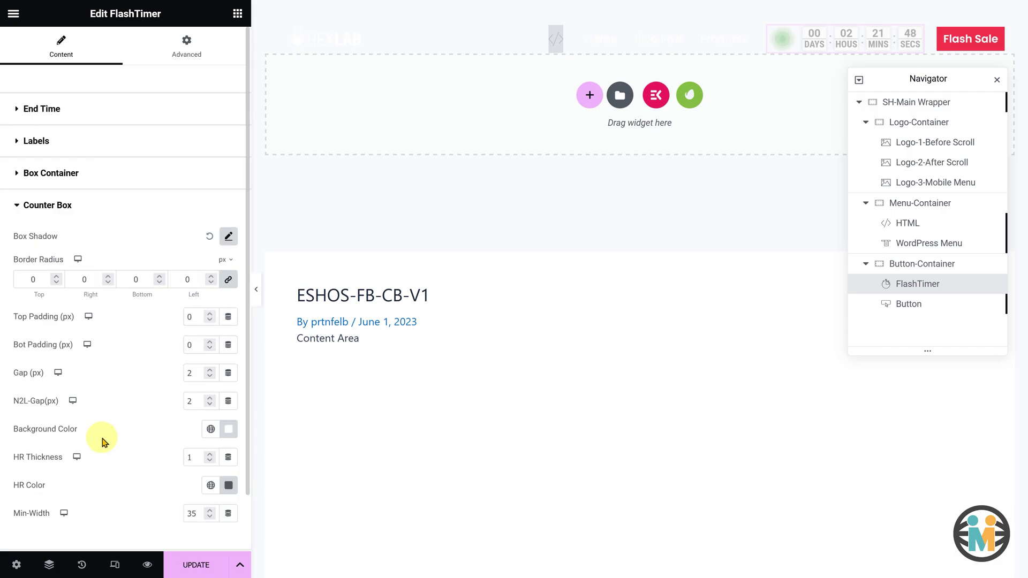
{"action": "left_click", "coordinate": [105, 508]}
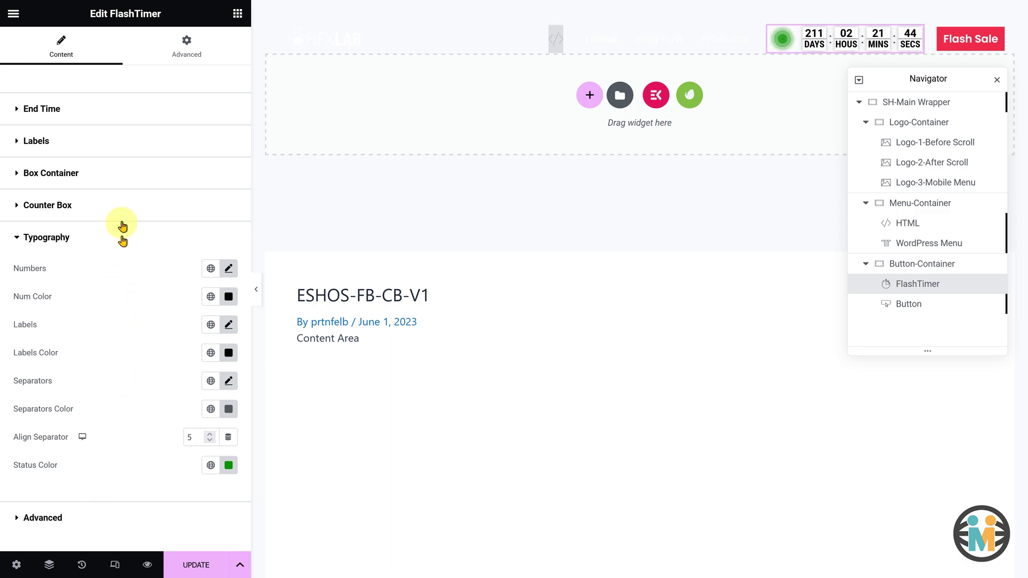
{"action": "left_click", "coordinate": [117, 115]}
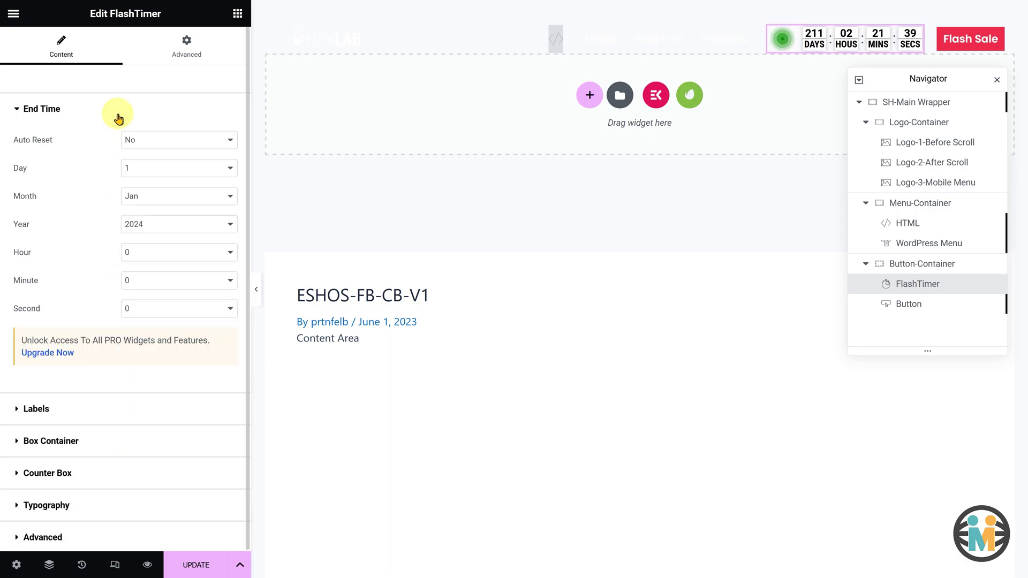
{"action": "left_click", "coordinate": [202, 564]}
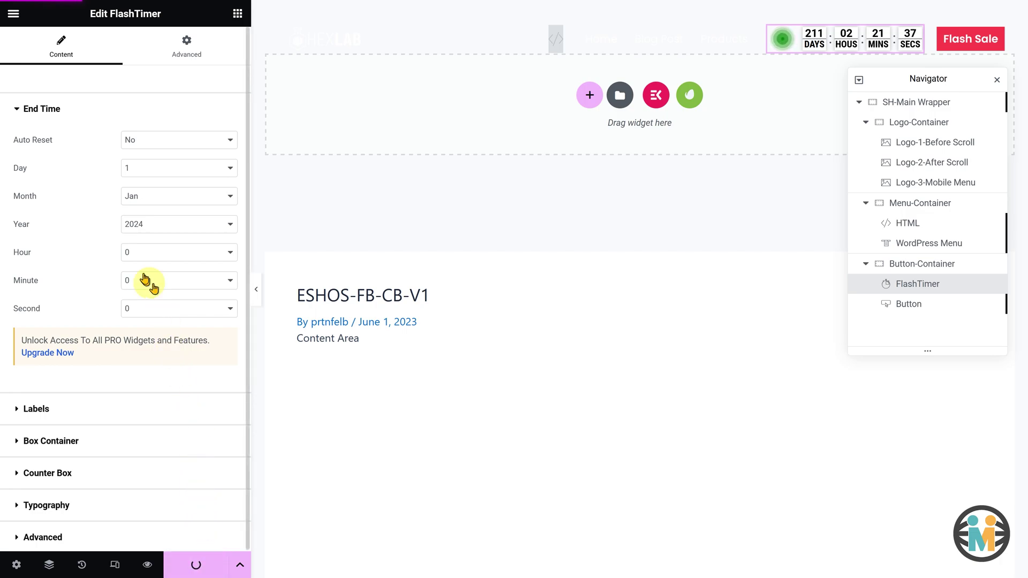